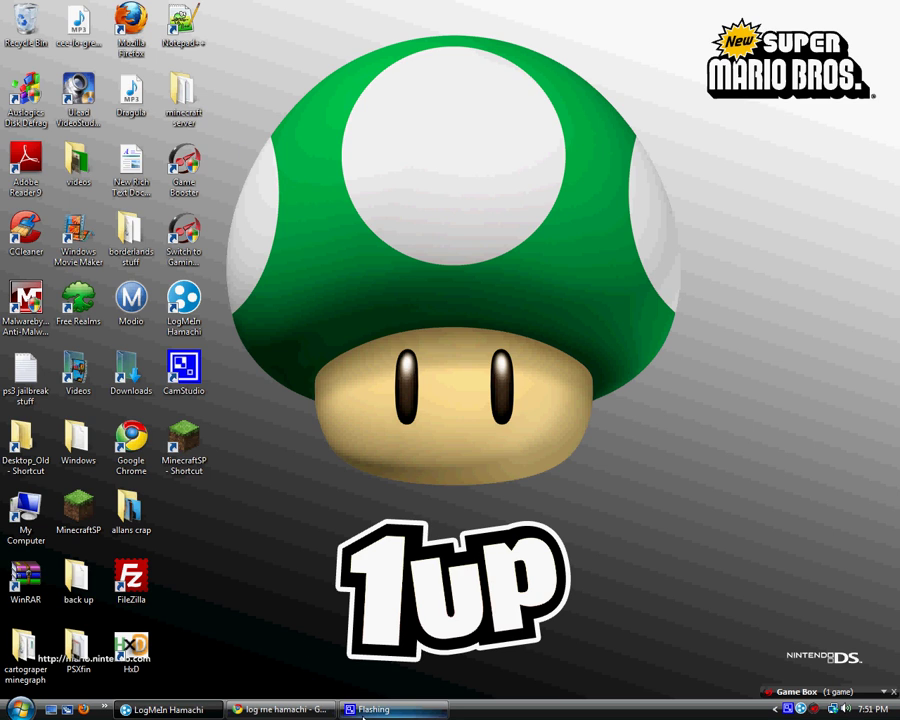
Open minecraft.net's download page in Chrome, then minimize the browser to the desktop
{"action": "left_click", "coordinate": [296, 711]}
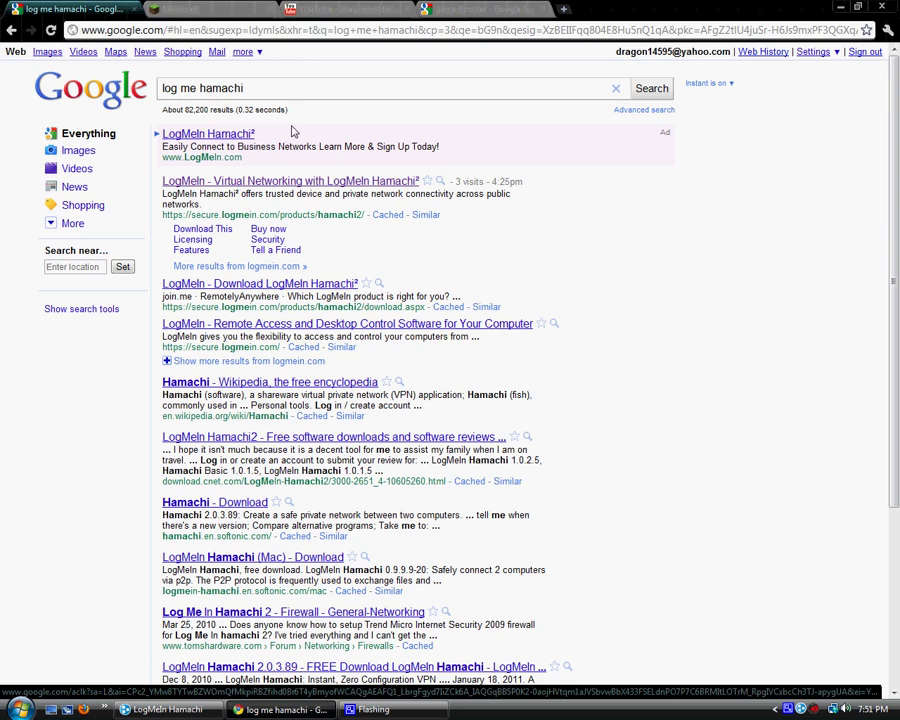
{"action": "left_click", "coordinate": [227, 8]}
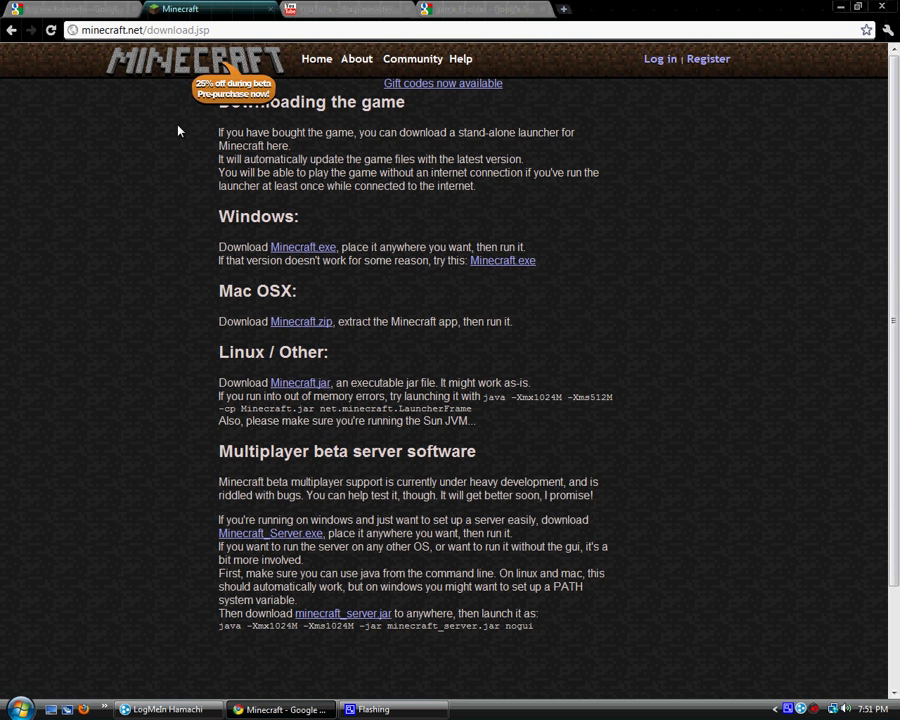
{"action": "left_click", "coordinate": [11, 30]}
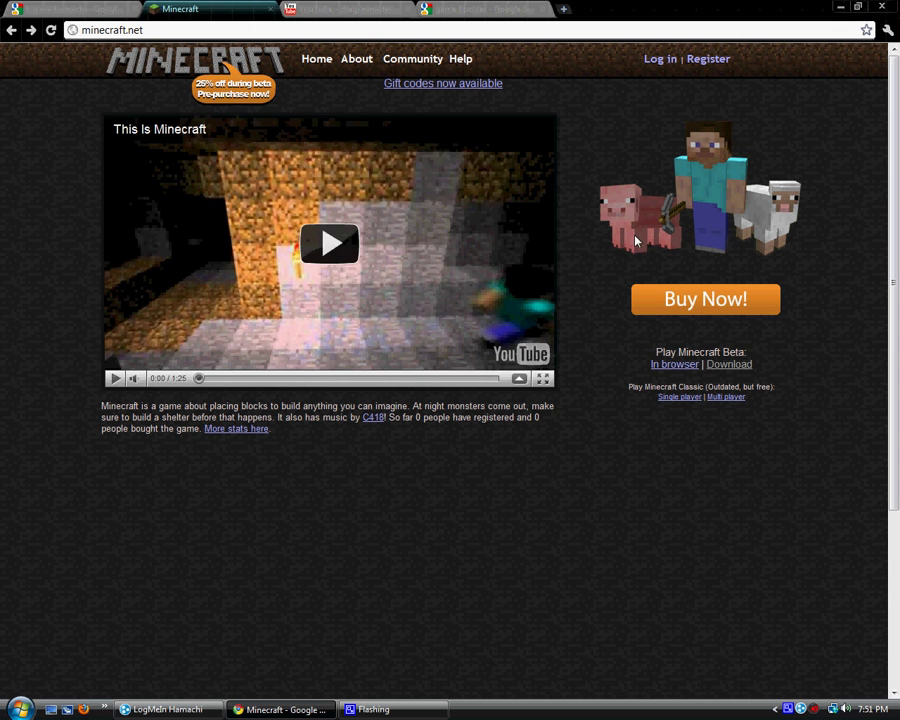
{"action": "left_click", "coordinate": [727, 366]}
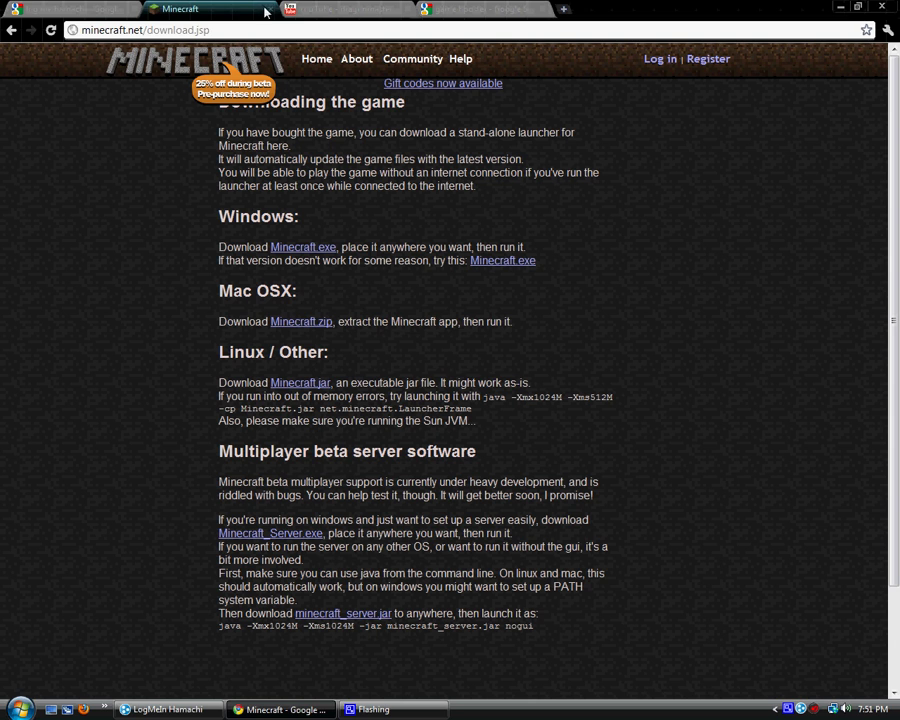
{"action": "key", "text": "super+d"}
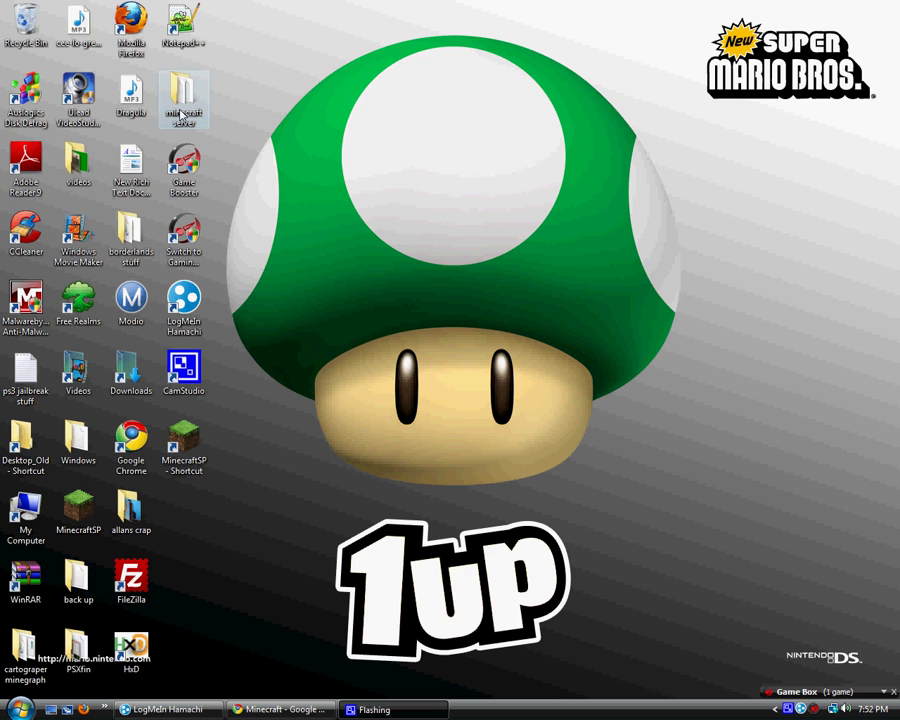
In the minecraft server folder, launch the minecraft_server jar
{"action": "double_click", "coordinate": [183, 112]}
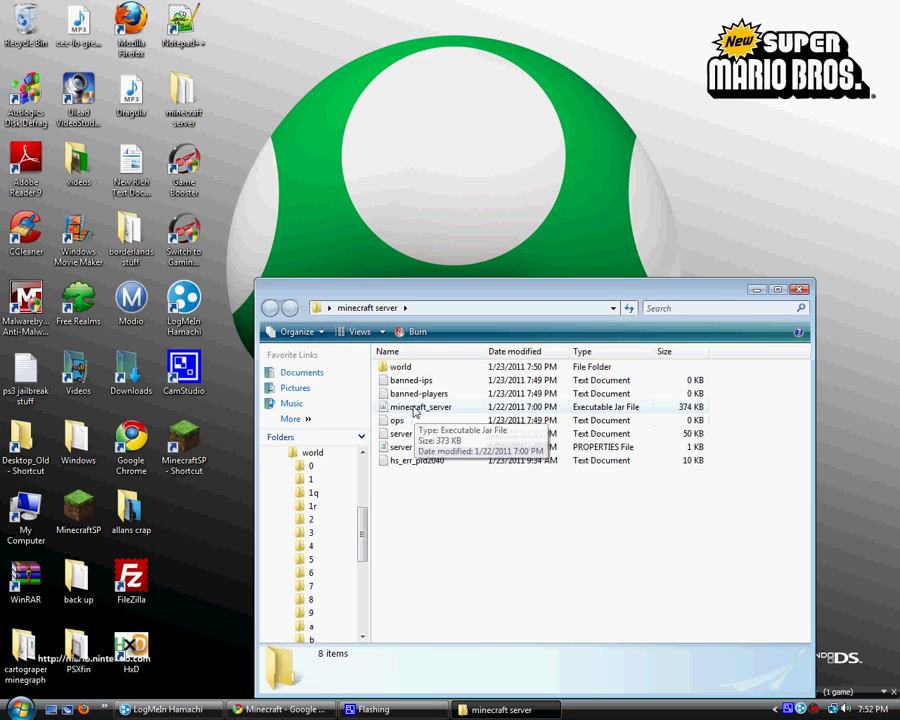
{"action": "left_click", "coordinate": [416, 411]}
{"action": "double_click", "coordinate": [416, 411]}
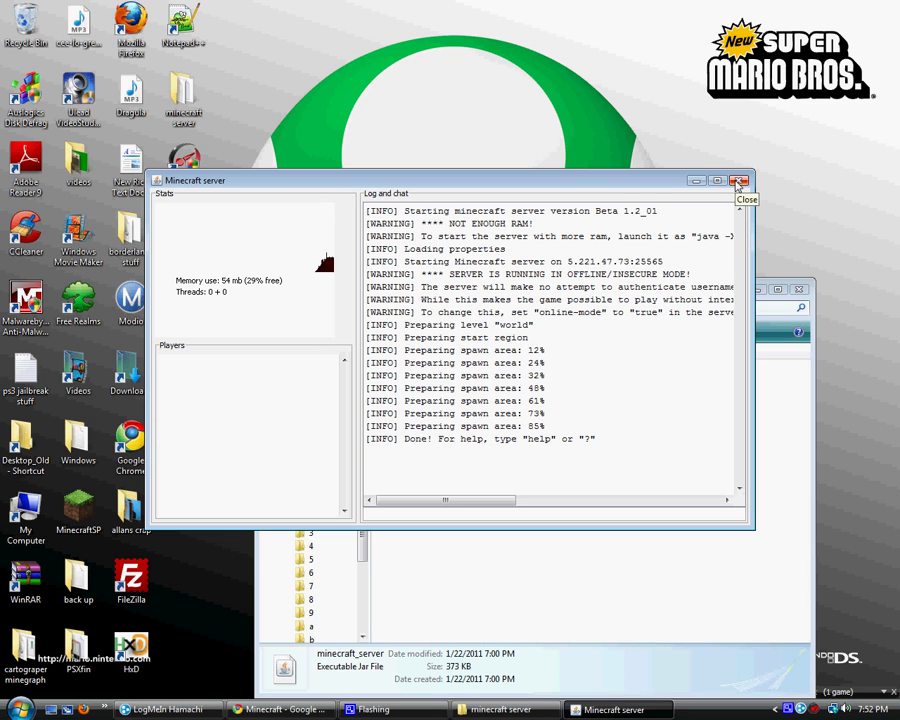
Open server.properties in Notepad, then minimize Notepad and the server folder
{"action": "left_click", "coordinate": [663, 585]}
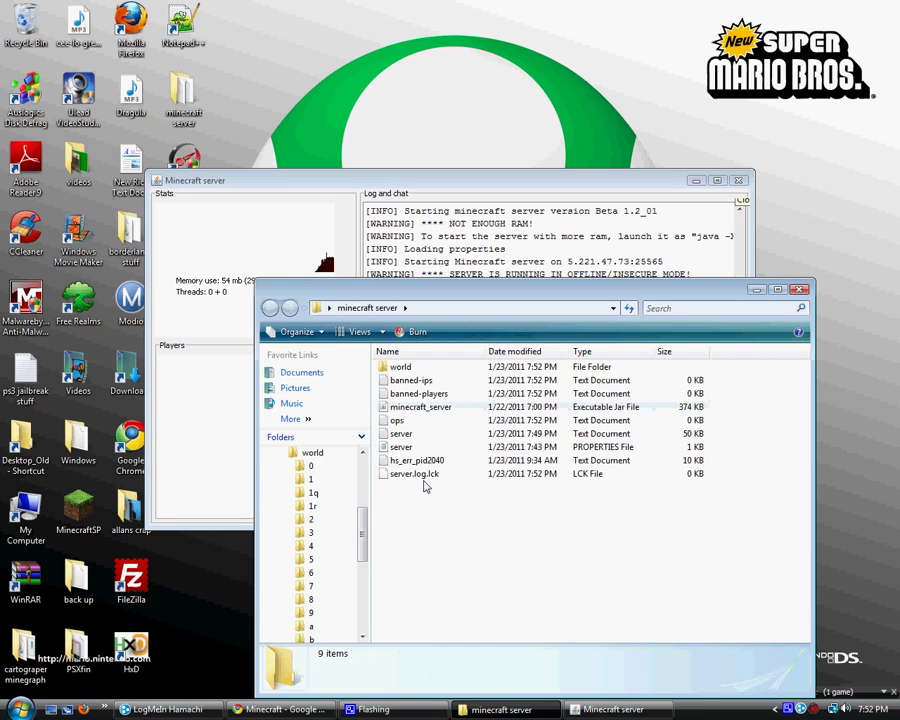
{"action": "right_click", "coordinate": [405, 448]}
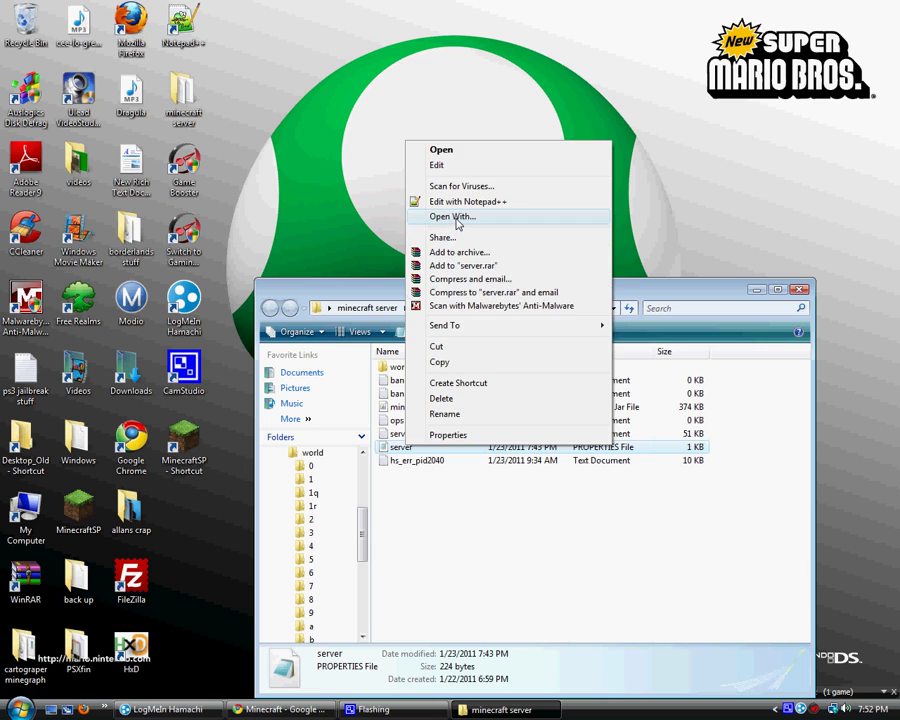
{"action": "left_click", "coordinate": [458, 217]}
{"action": "double_click", "coordinate": [318, 267]}
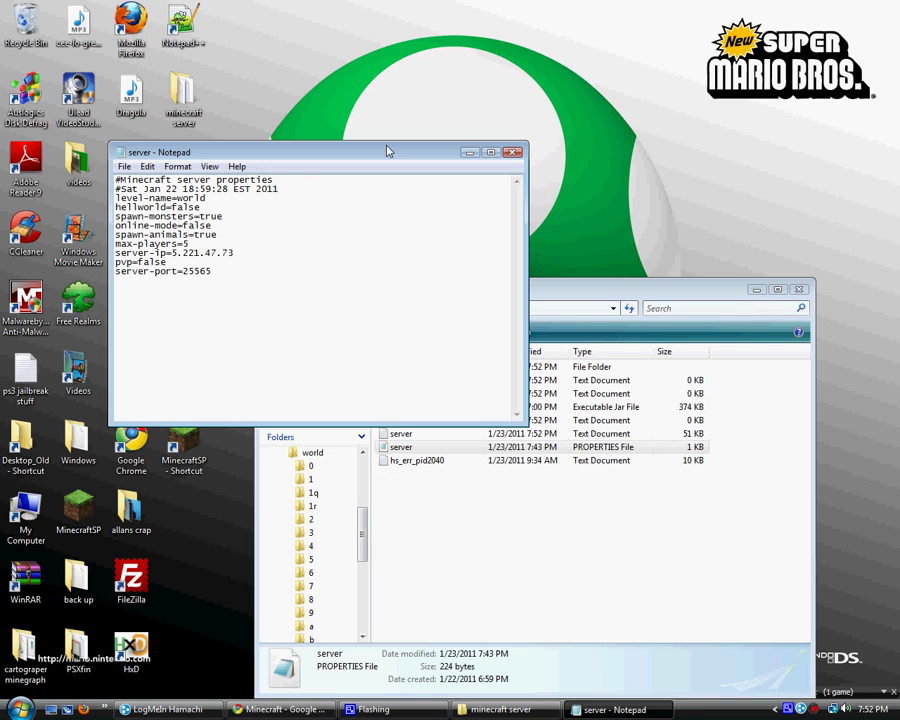
{"action": "left_click", "coordinate": [469, 154]}
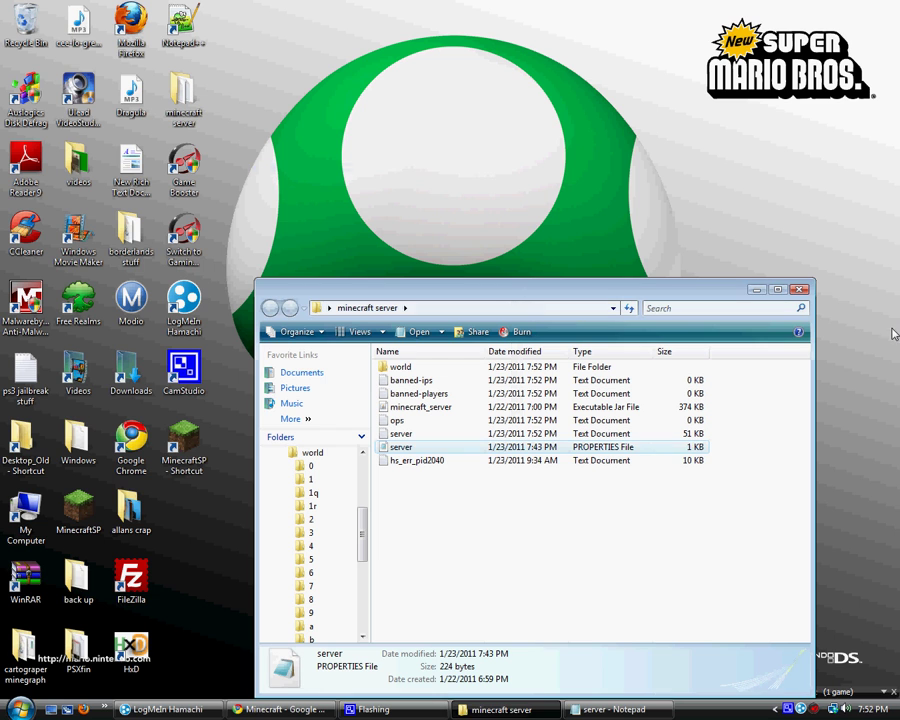
{"action": "left_click", "coordinate": [776, 291]}
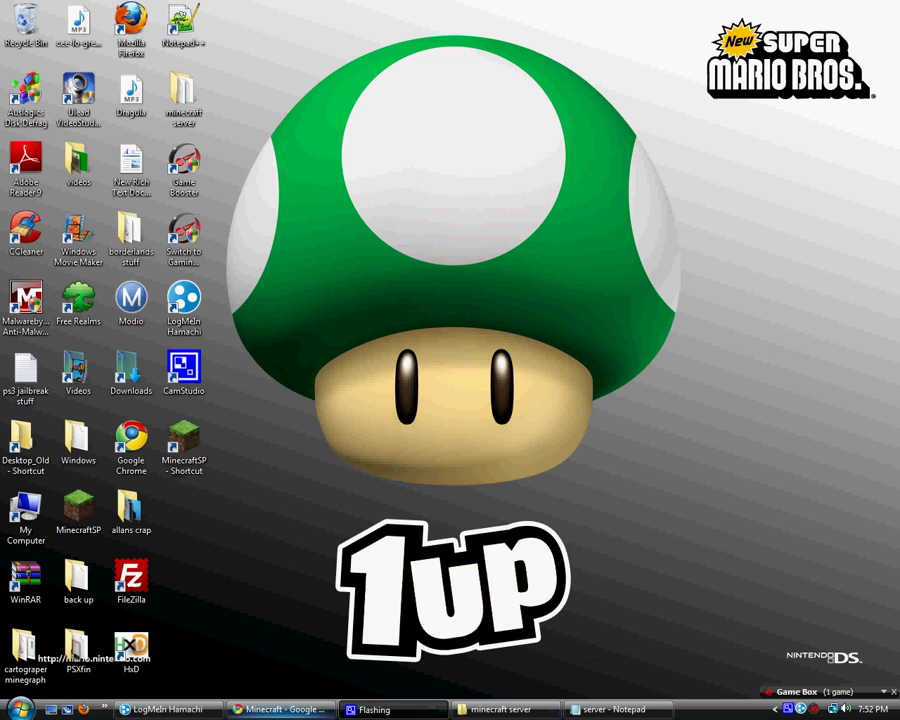
Follow the log me hamachi search result to LogMeIn's Hamachi download page
{"action": "left_click", "coordinate": [273, 712]}
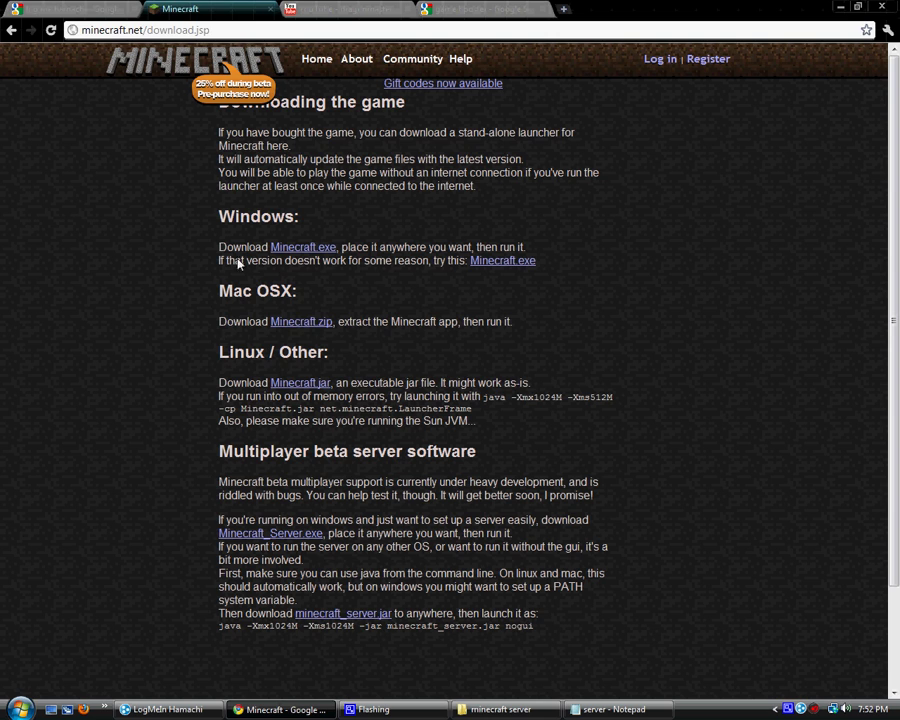
{"action": "left_click", "coordinate": [75, 9]}
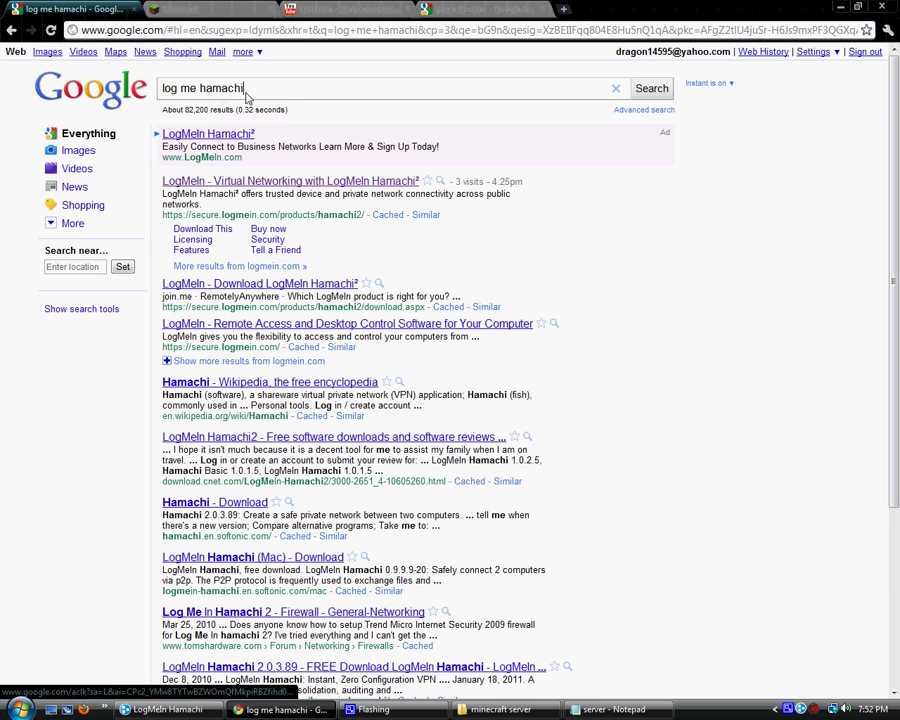
{"action": "left_click_drag", "start_coordinate": [246, 93], "coordinate": [158, 91]}
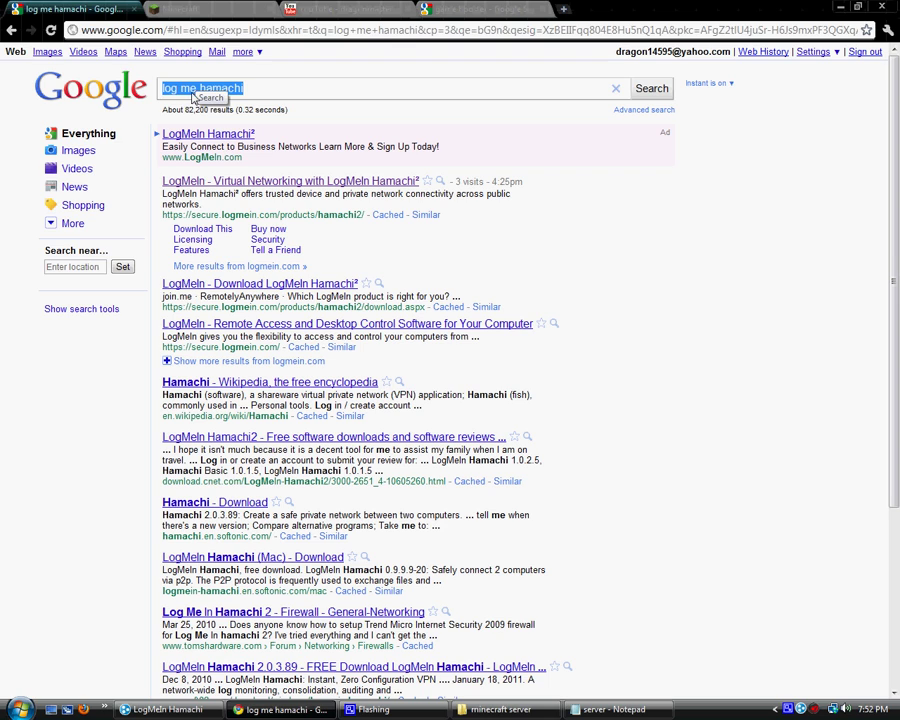
{"action": "left_click", "coordinate": [250, 94]}
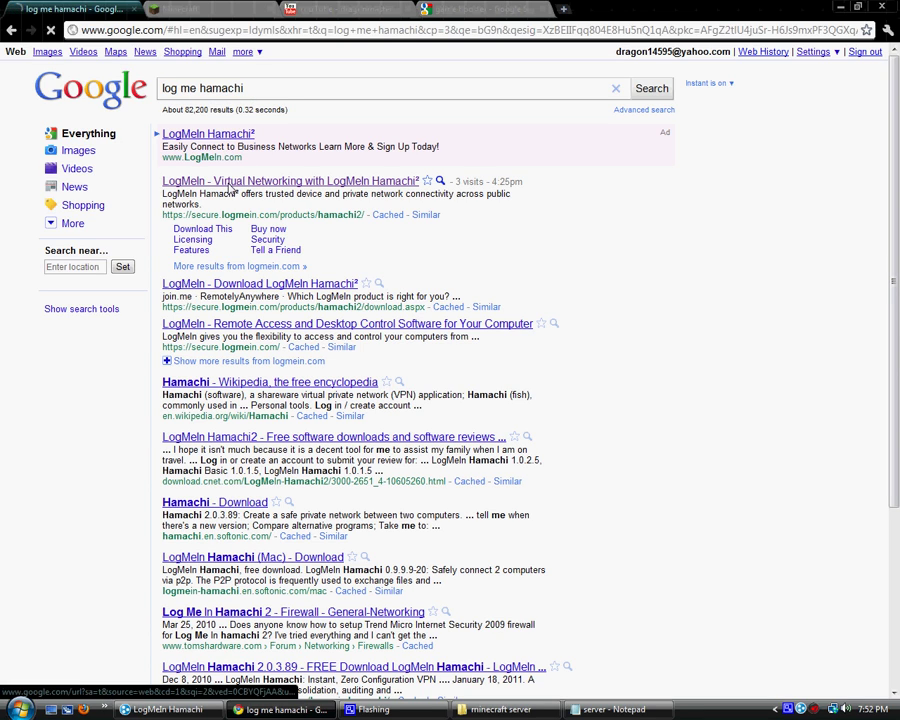
{"action": "left_click", "coordinate": [230, 187]}
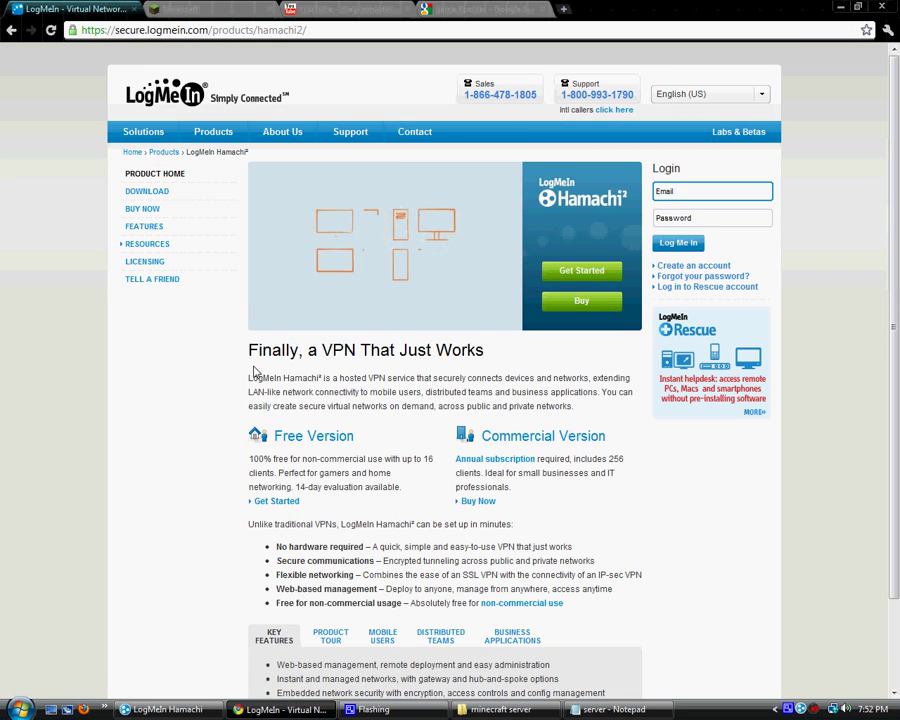
{"action": "left_click", "coordinate": [139, 192]}
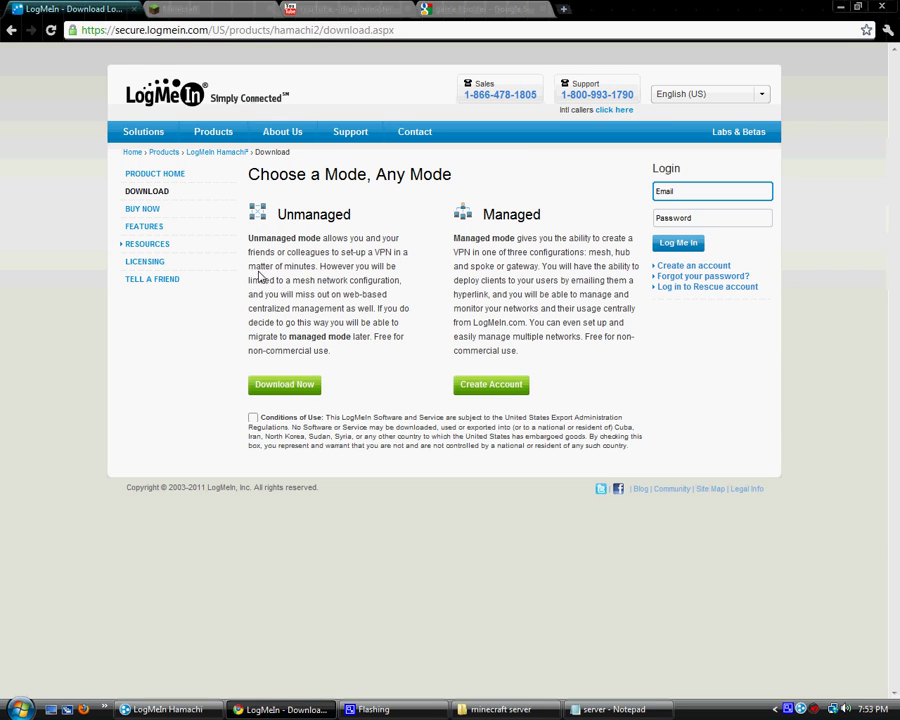
Tick and untick the Conditions of Use box, then minimize Chrome
{"action": "left_click", "coordinate": [253, 419]}
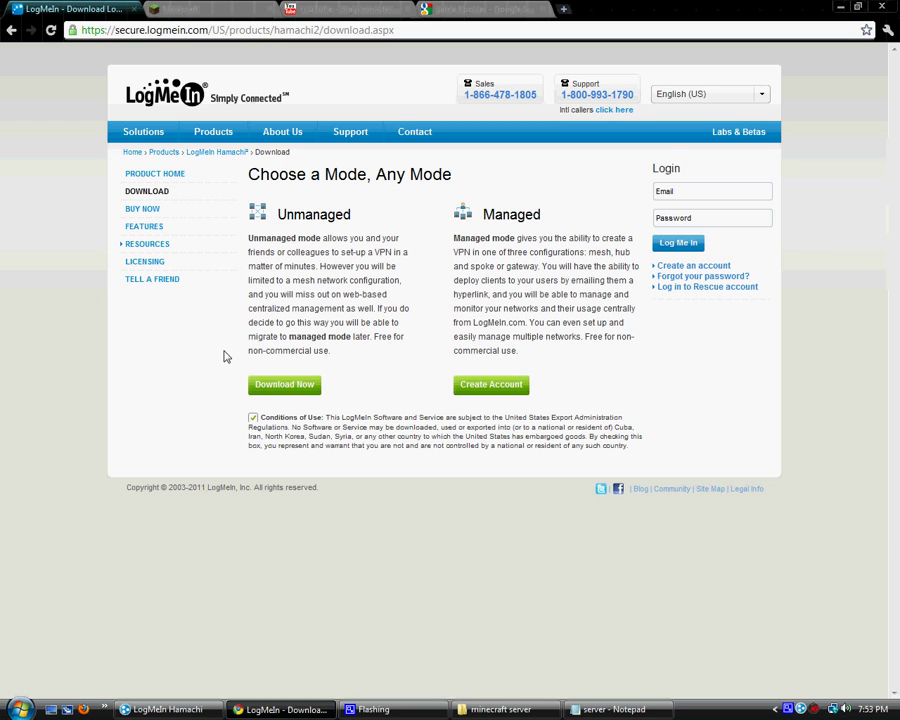
{"action": "left_click", "coordinate": [253, 418]}
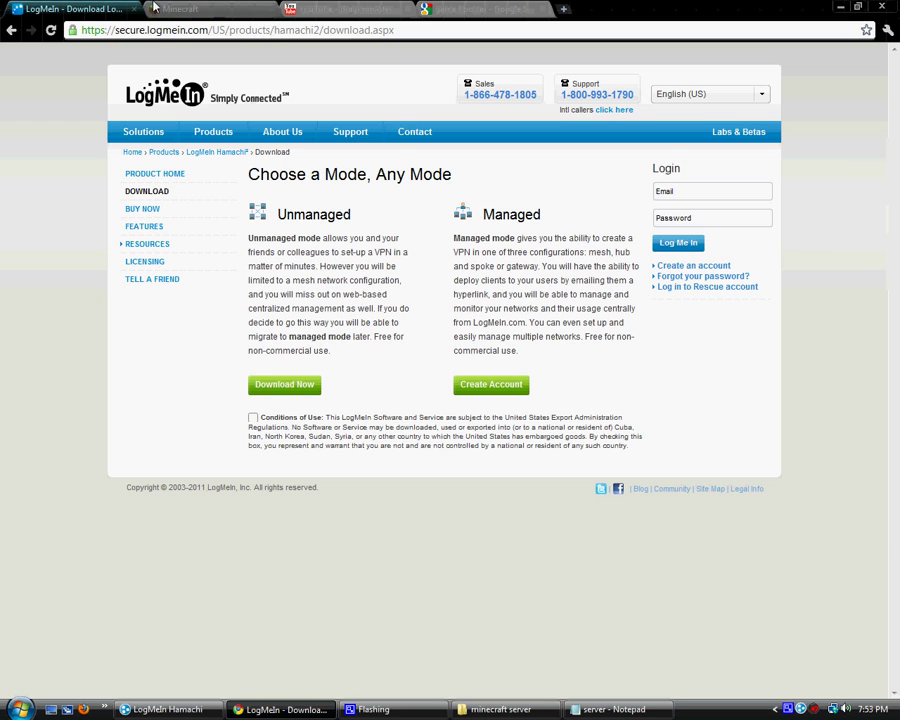
{"action": "left_click", "coordinate": [841, 8]}
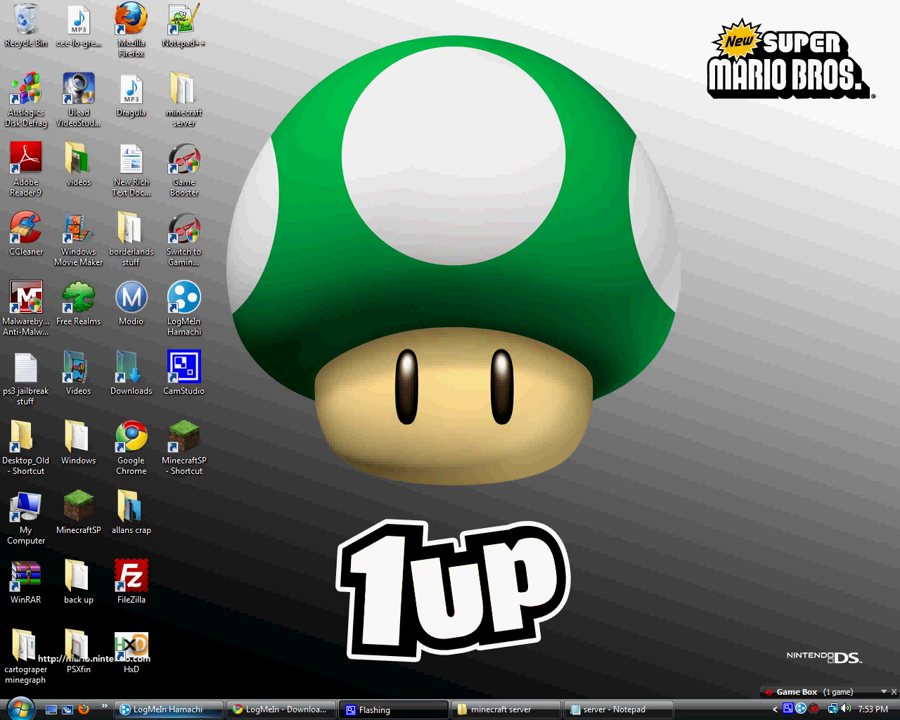
Restore Hamachi, collapse the first network's member list, and open the Network menu
{"action": "left_click", "coordinate": [190, 709]}
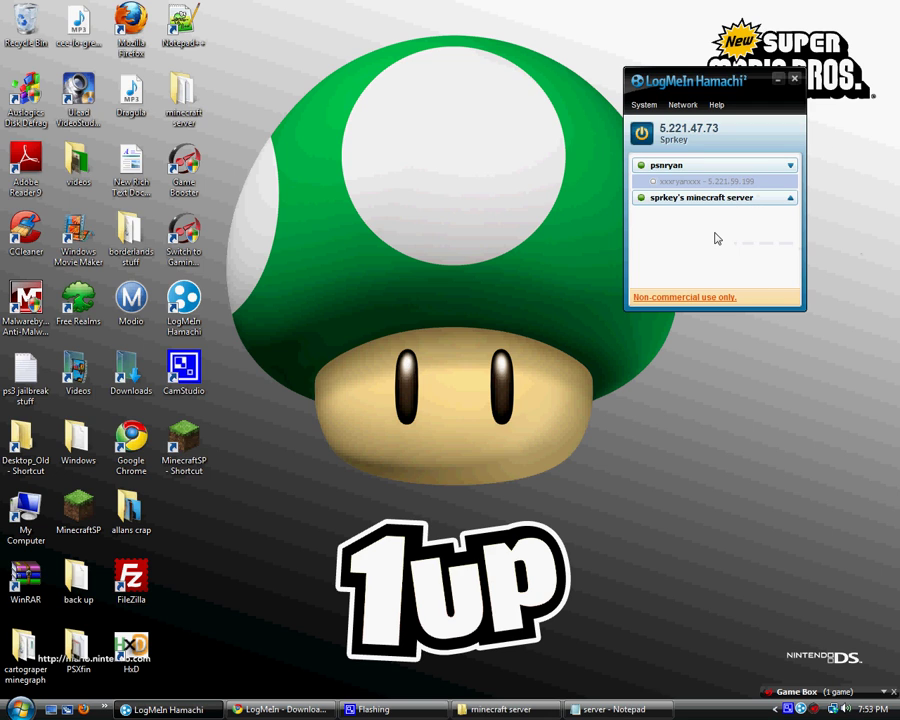
{"action": "left_click", "coordinate": [791, 167]}
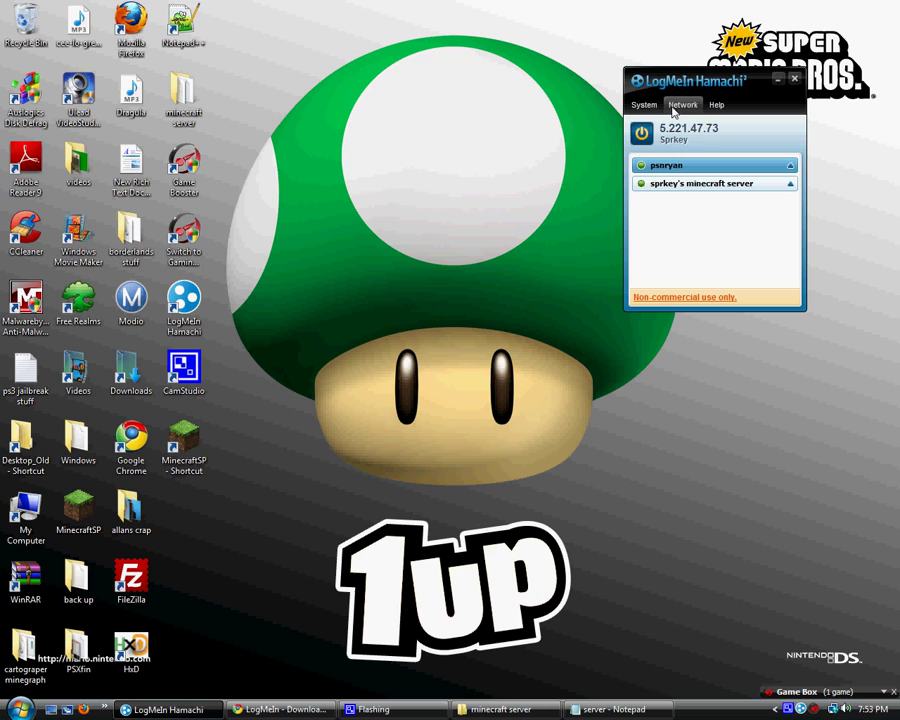
{"action": "left_click", "coordinate": [678, 110]}
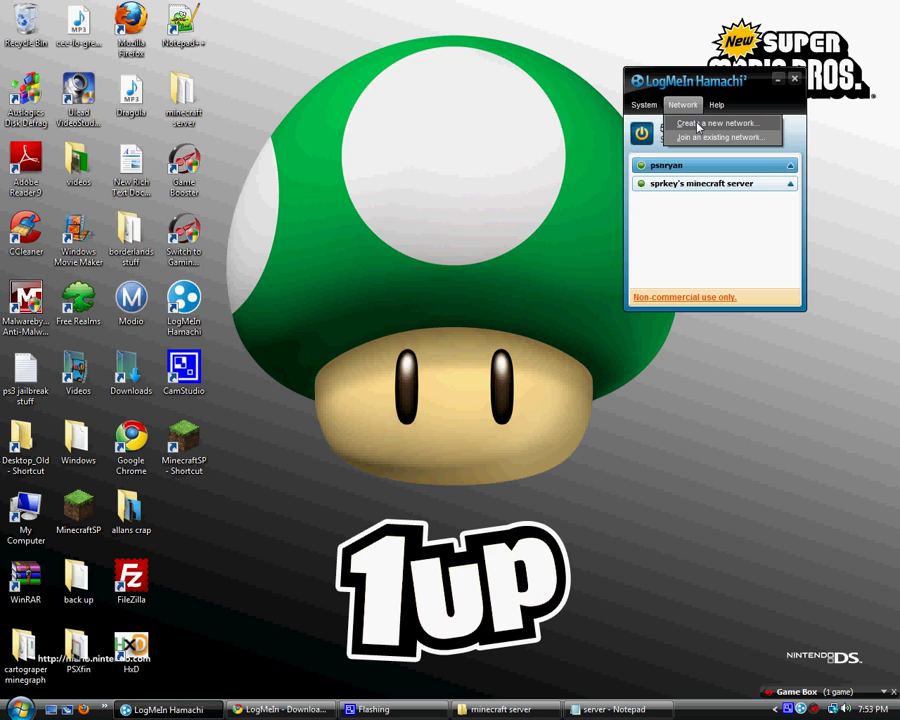
Create the password-protected network minecraft457493 and select it in the list
{"action": "left_click", "coordinate": [698, 124]}
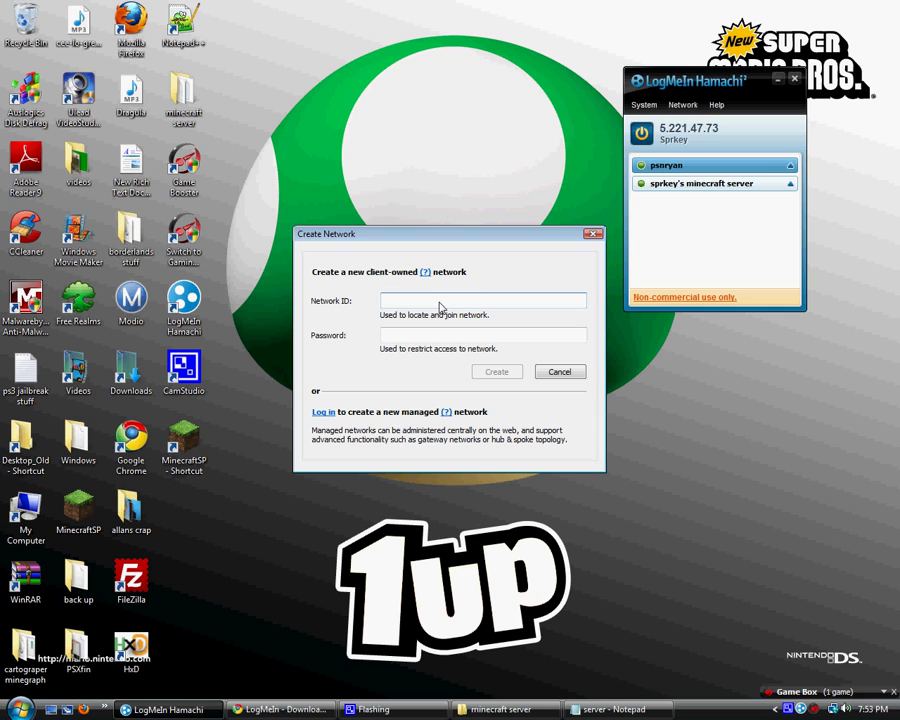
{"action": "type", "text": "minecraft"}
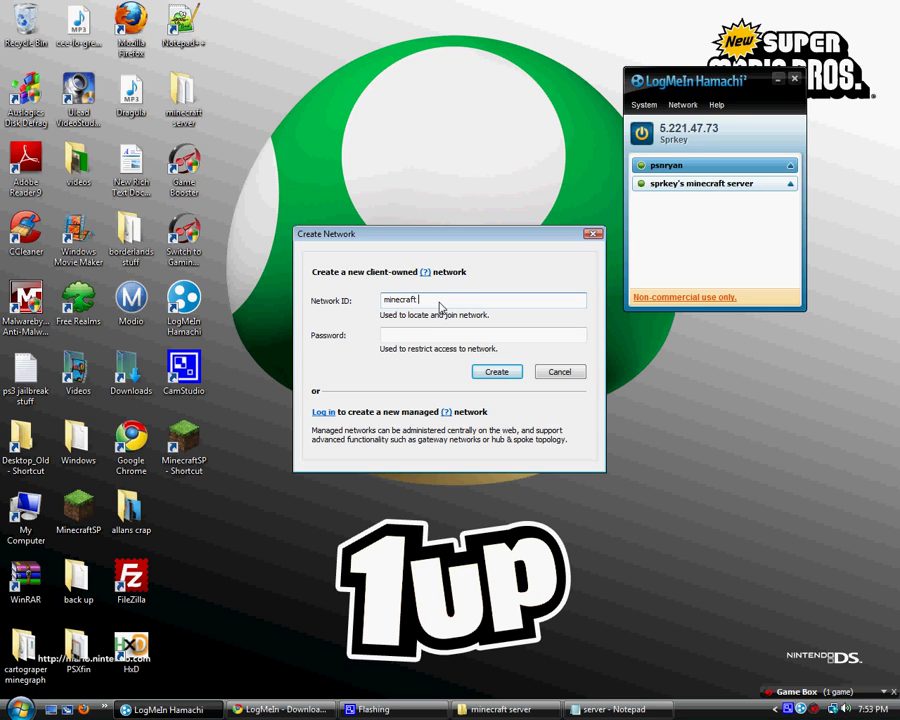
{"action": "type", "text": "457493"}
{"action": "left_click", "coordinate": [479, 336]}
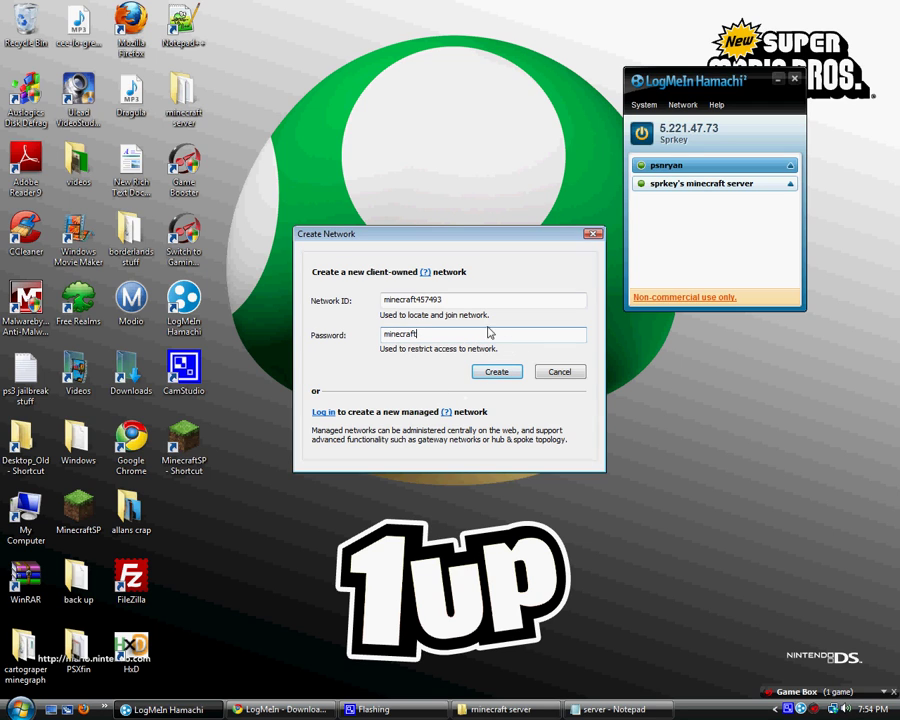
{"action": "left_click", "coordinate": [497, 372]}
{"action": "left_click", "coordinate": [699, 168]}
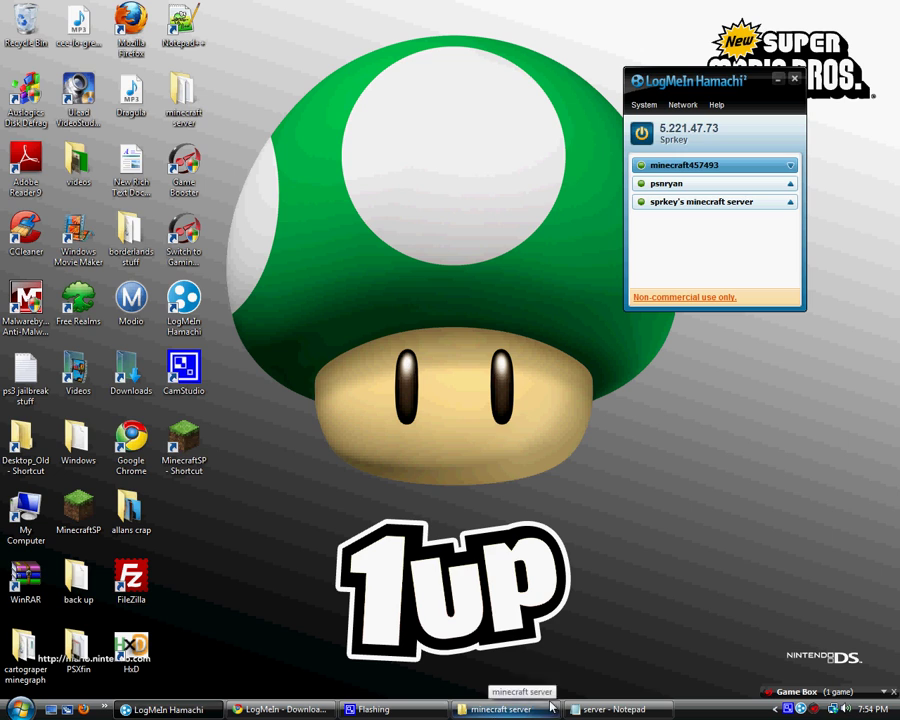
Save server.properties with server-ip 5.221.47.73 in Notepad, then close Notepad
{"action": "left_click", "coordinate": [583, 712]}
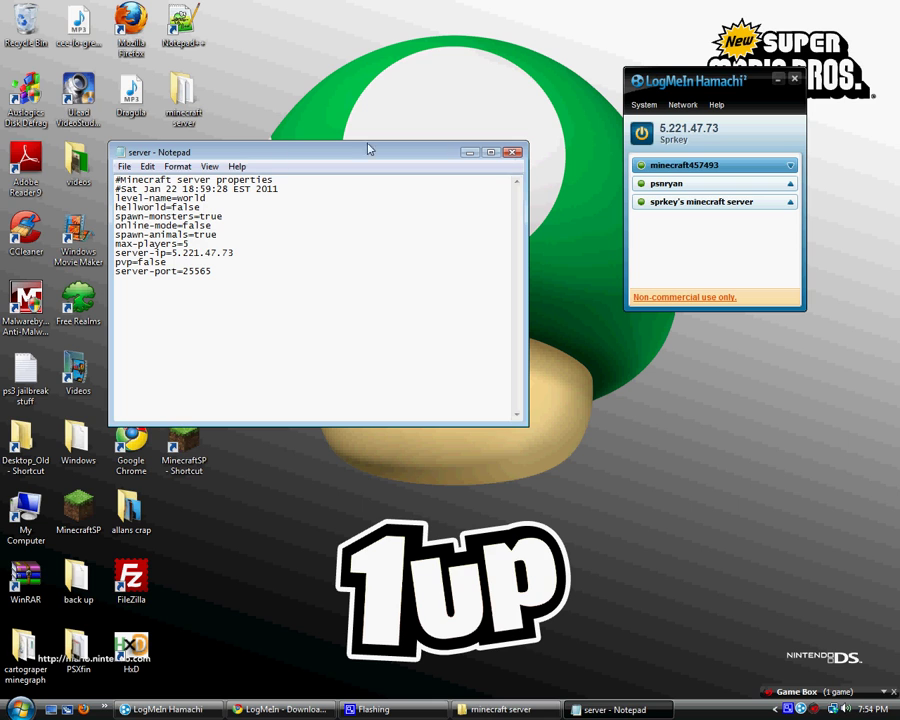
{"action": "left_click", "coordinate": [124, 166]}
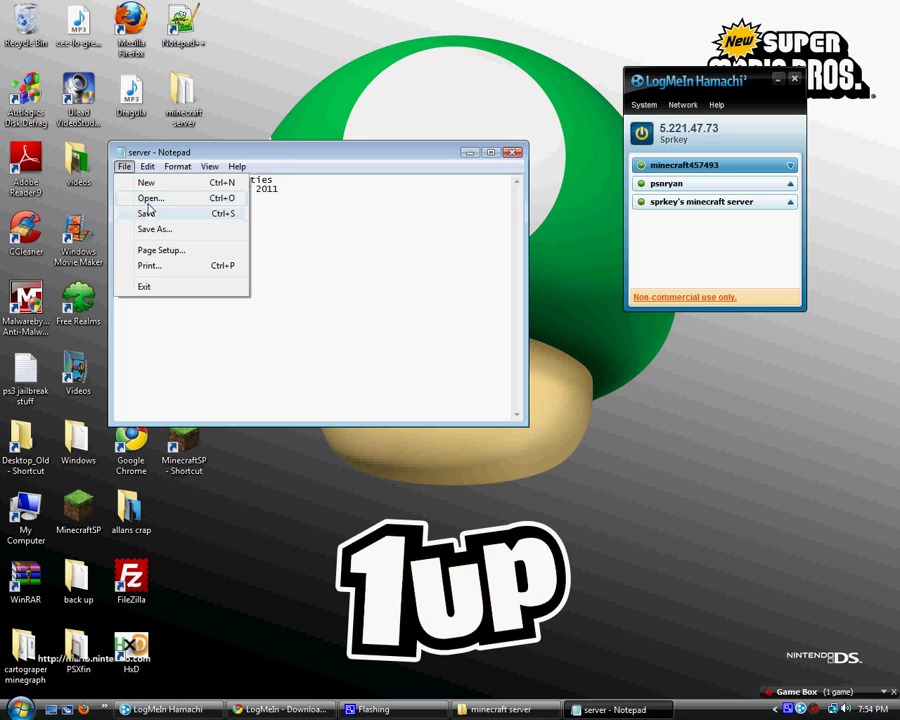
{"action": "left_click", "coordinate": [147, 213]}
{"action": "left_click", "coordinate": [512, 152]}
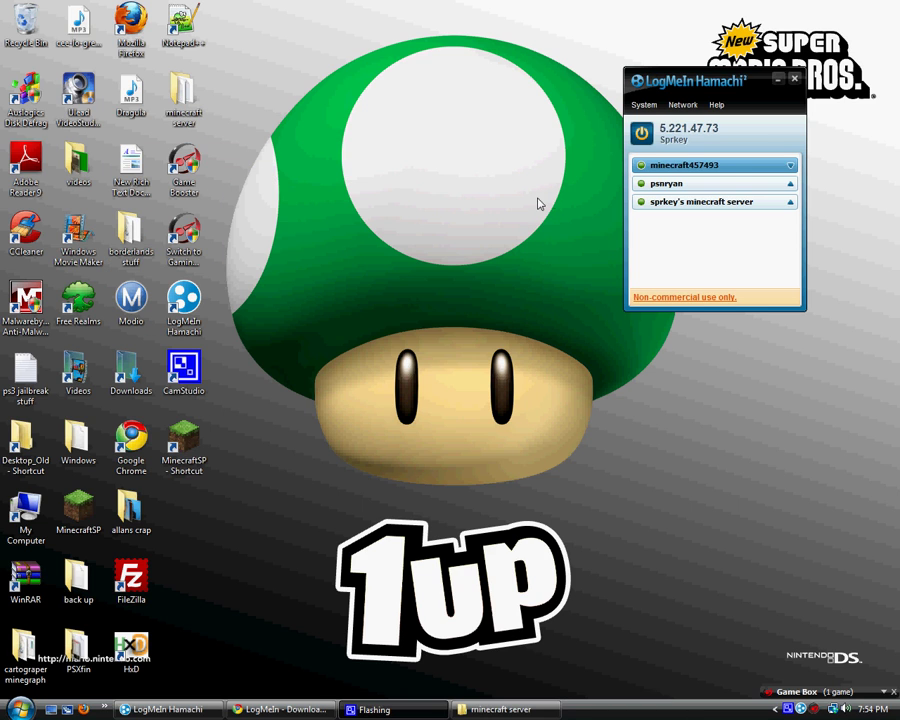
Close Hamachi and open Softonic's Game Booster download page, discarding gamebooster22.exe
{"action": "left_click", "coordinate": [794, 78]}
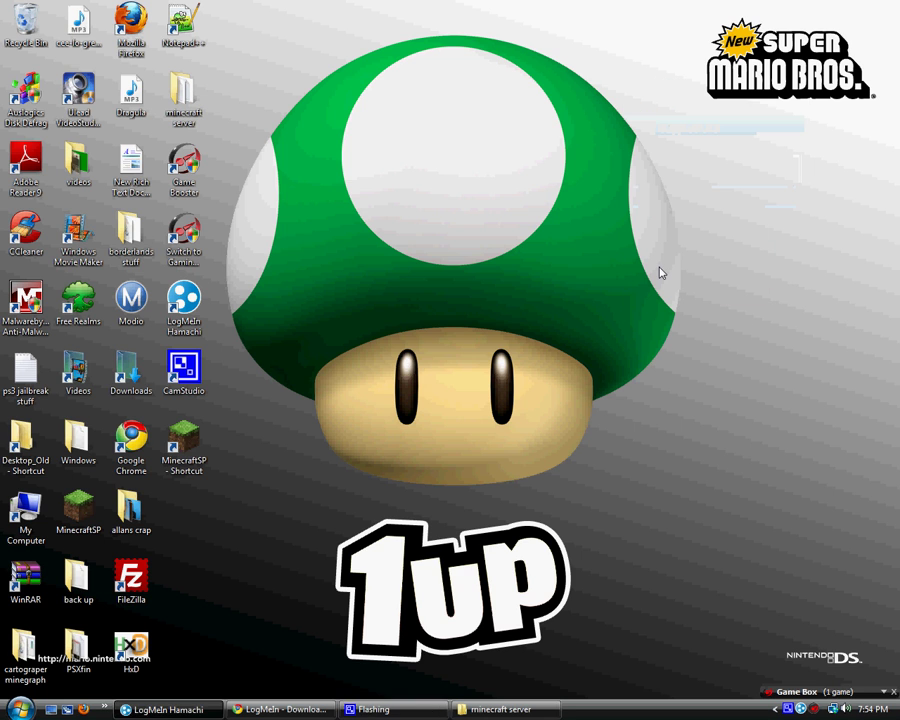
{"action": "left_click", "coordinate": [283, 709]}
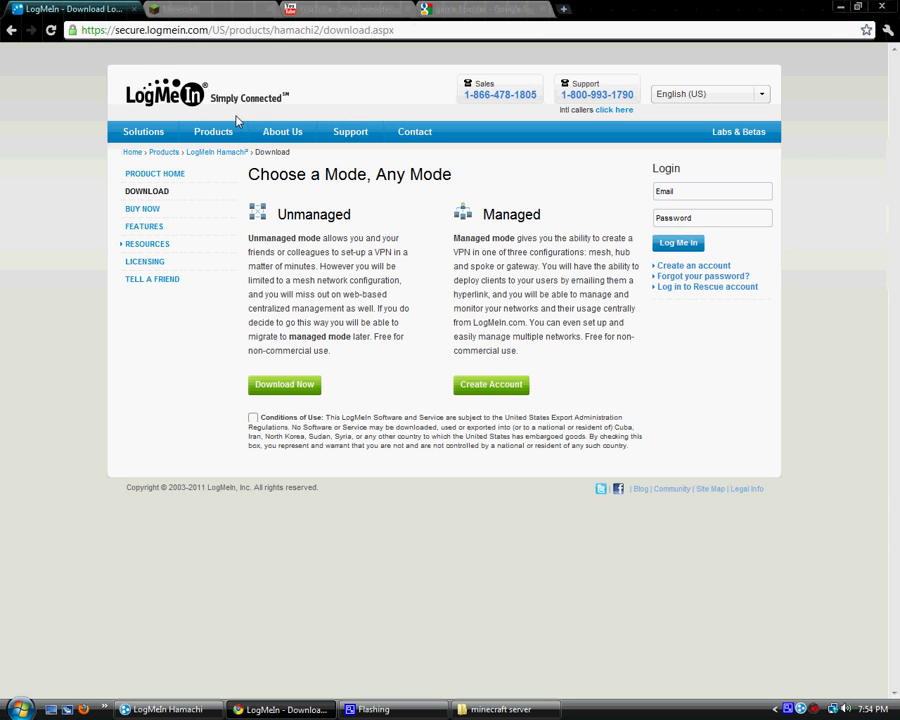
{"action": "left_click", "coordinate": [460, 9]}
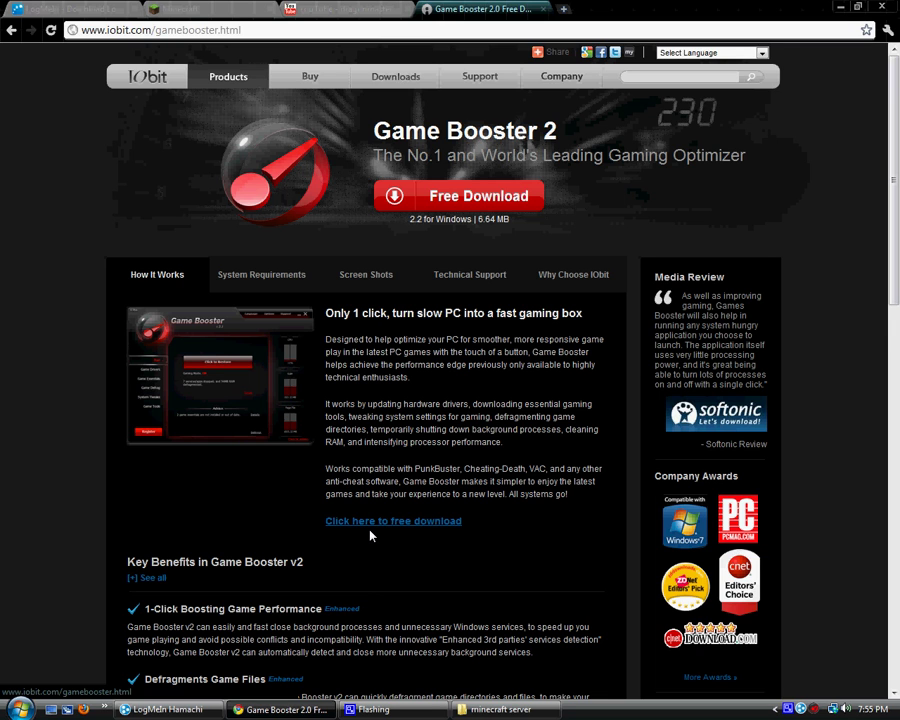
{"action": "left_click", "coordinate": [375, 523]}
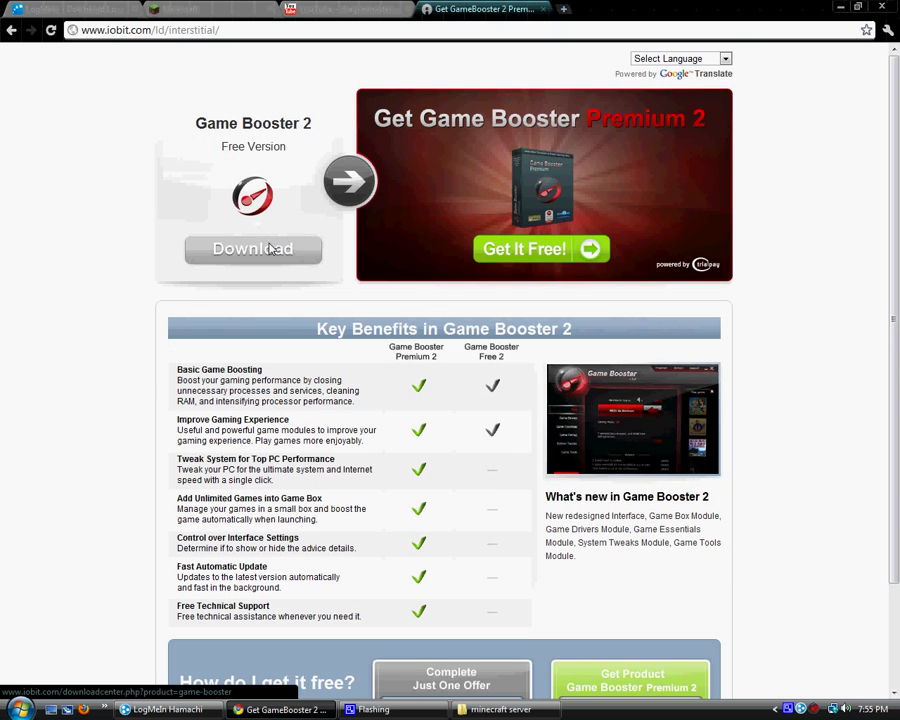
{"action": "left_click", "coordinate": [270, 249]}
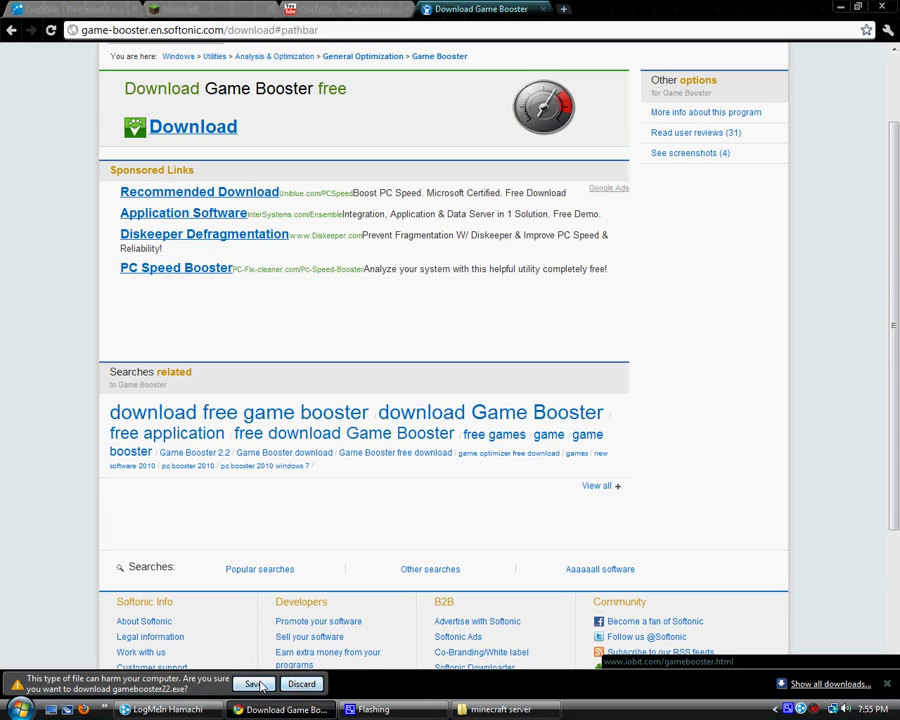
{"action": "left_click", "coordinate": [302, 685]}
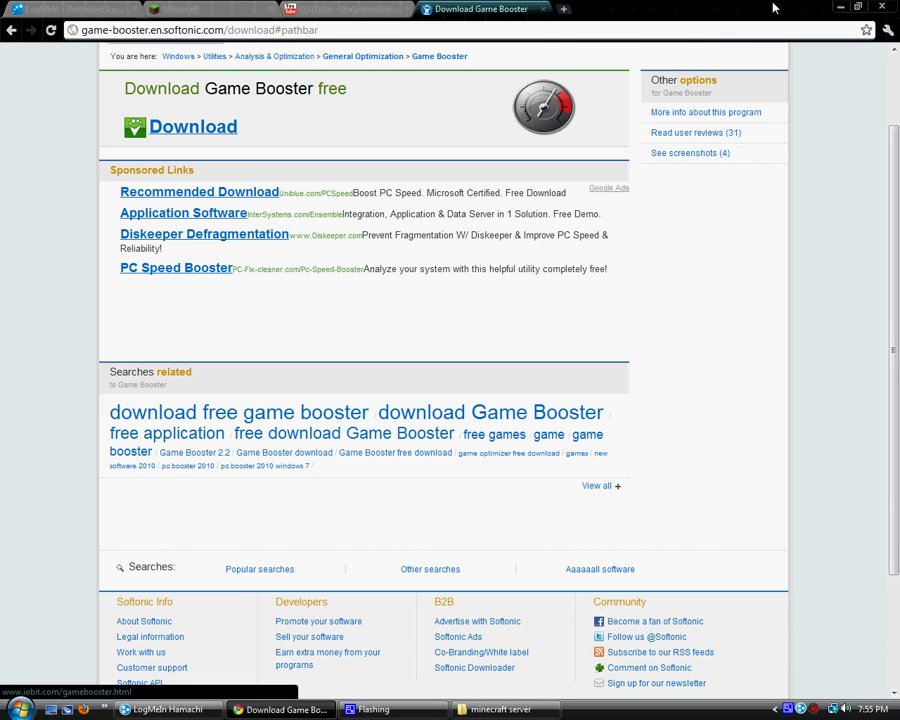
Launch Game Booster from the desktop, restore the PC, then boost it into Gaming Mode
{"action": "key", "text": "super+d"}
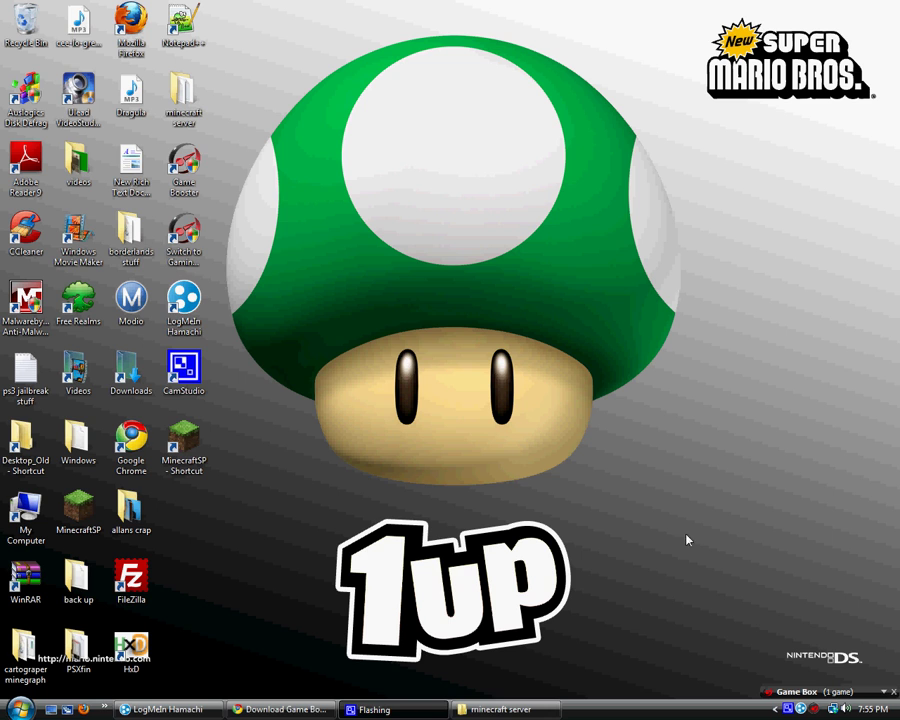
{"action": "left_click", "coordinate": [178, 185]}
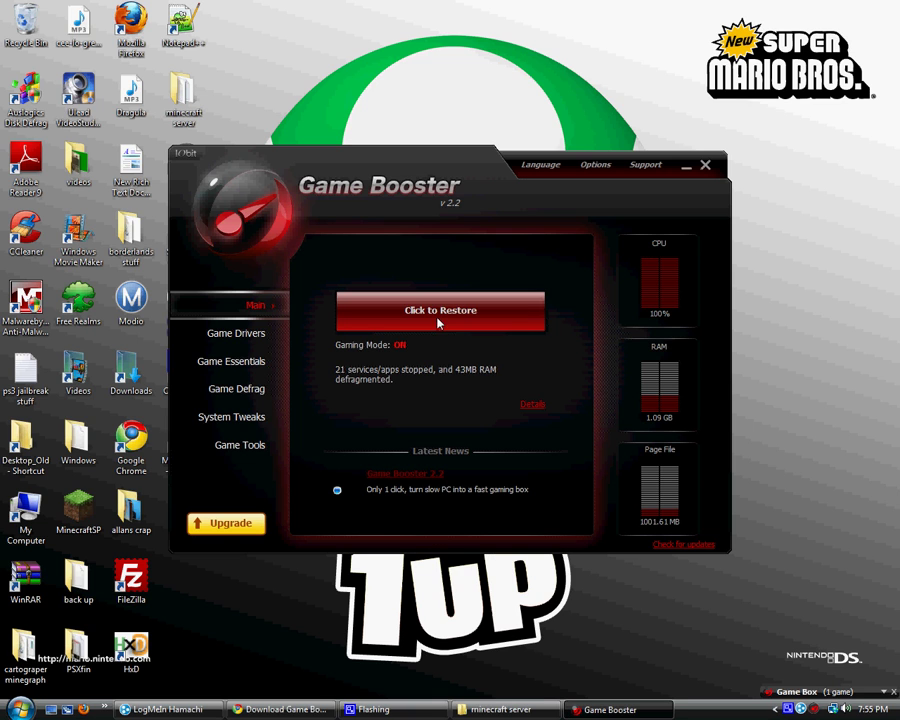
{"action": "left_click", "coordinate": [440, 316]}
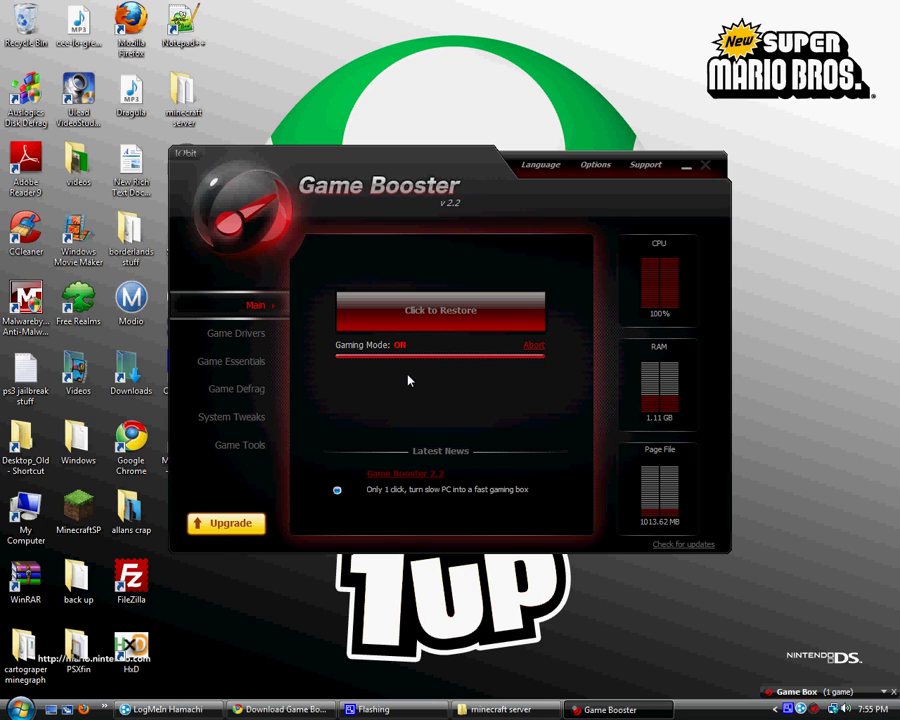
{"action": "left_click", "coordinate": [438, 326]}
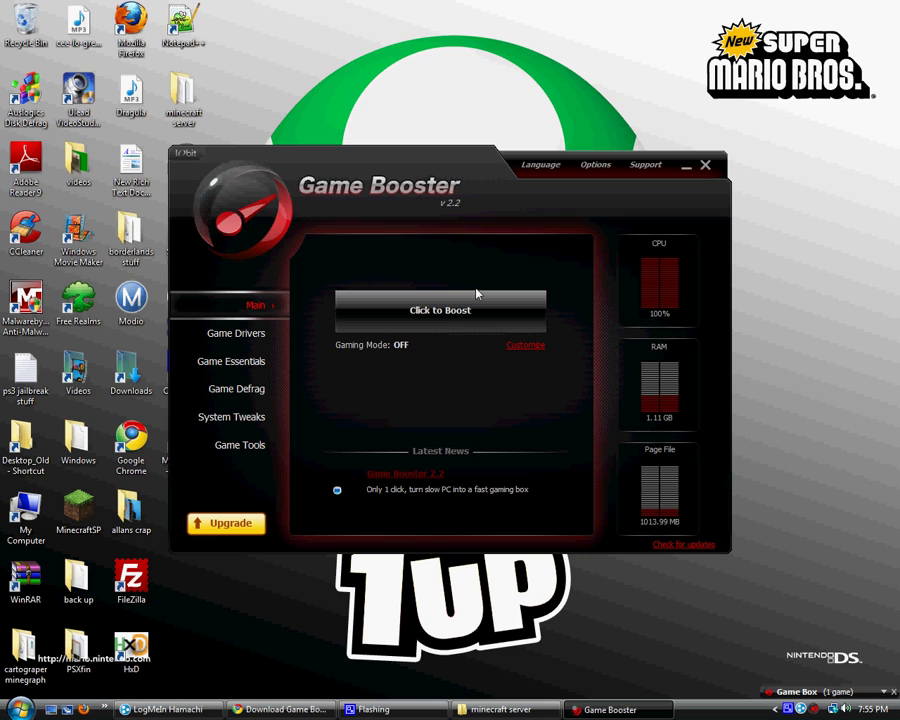
{"action": "left_click", "coordinate": [452, 310]}
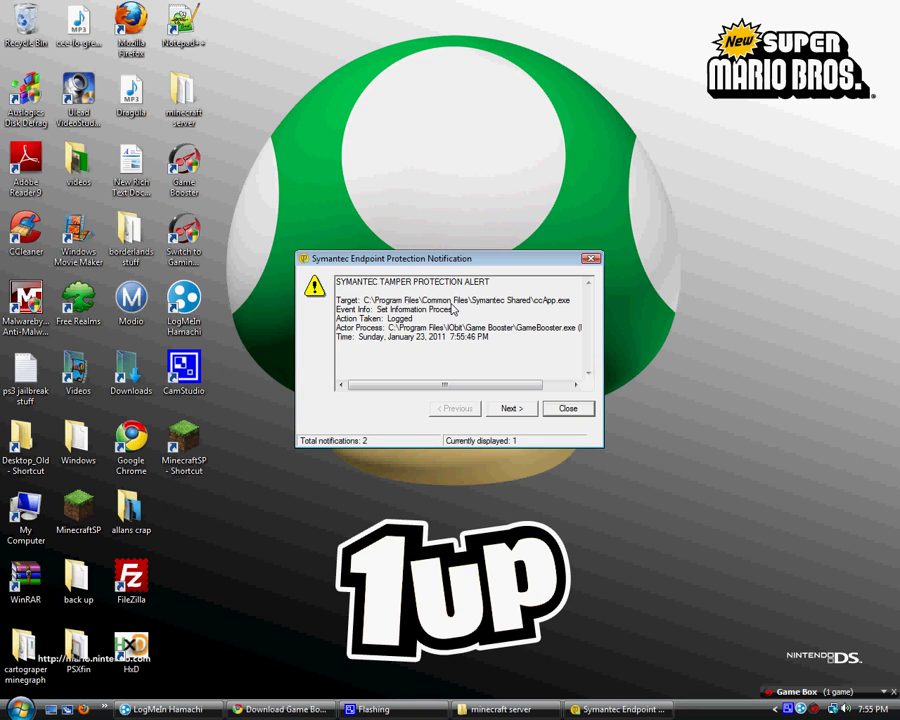
Close the Symantec tamper alert and expand the Game Box panel showing MinecraftSP
{"action": "left_click", "coordinate": [583, 409]}
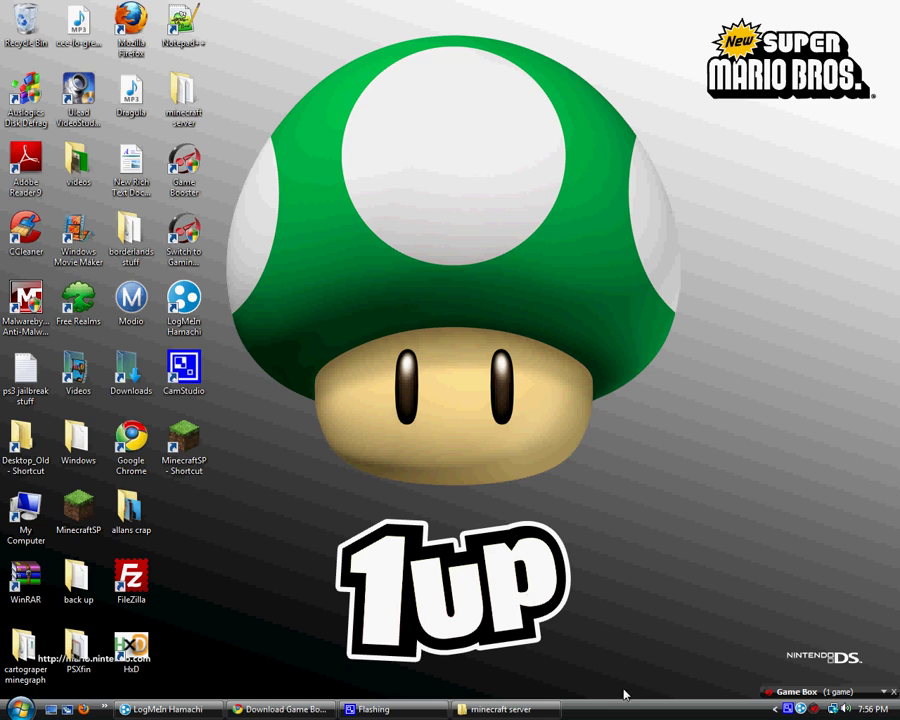
{"action": "left_click", "coordinate": [769, 694]}
{"action": "mouse_move", "coordinate": [826, 692]}
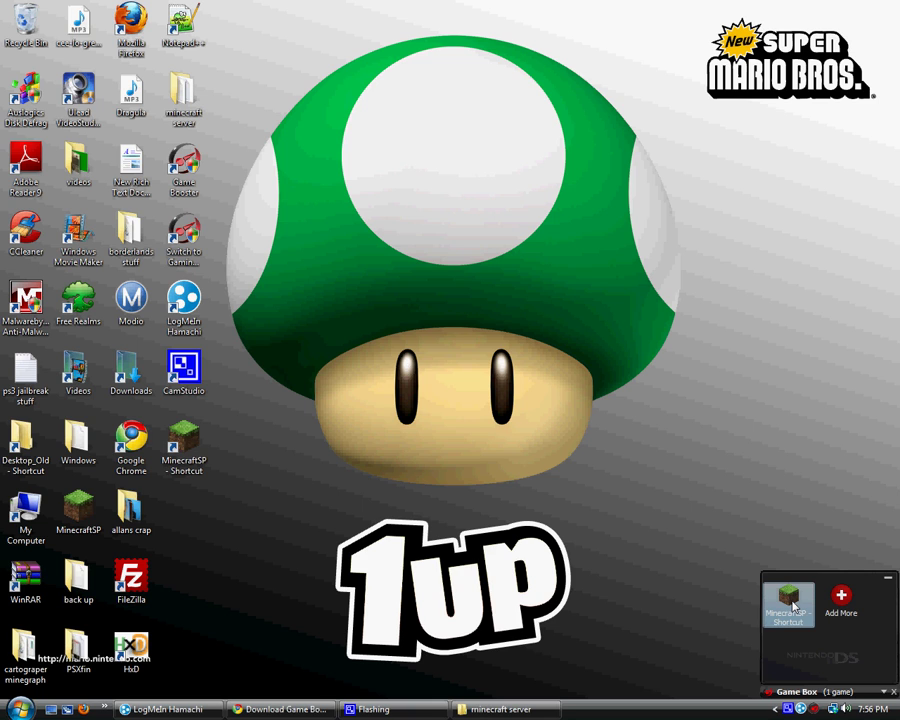
Run minecraft_server.jar, minimize its console once loaded, and close the server folder
{"action": "left_click", "coordinate": [486, 711]}
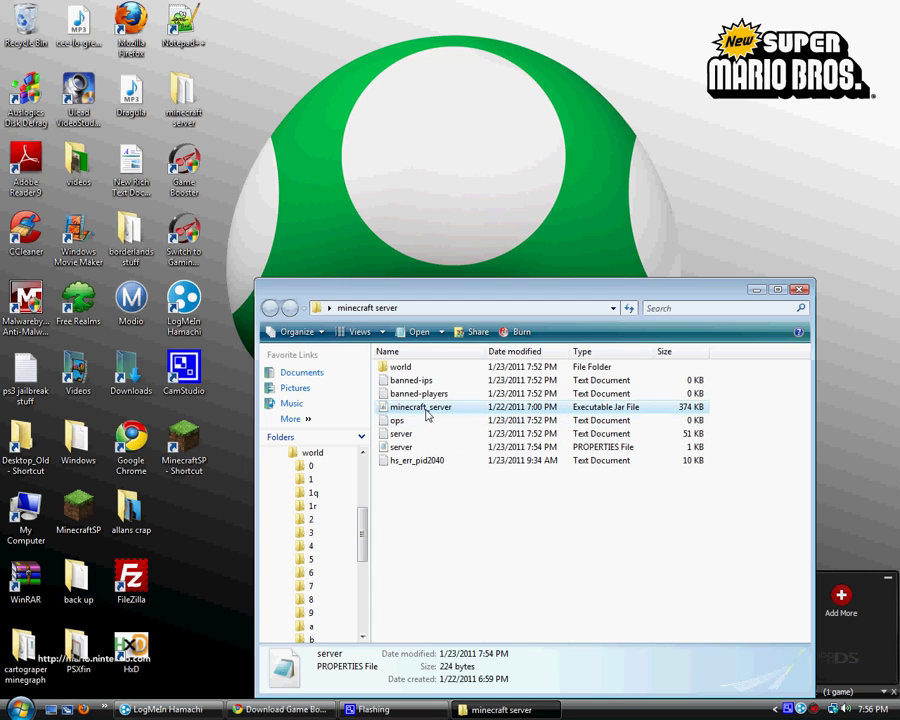
{"action": "left_click", "coordinate": [426, 413]}
{"action": "double_click", "coordinate": [430, 413]}
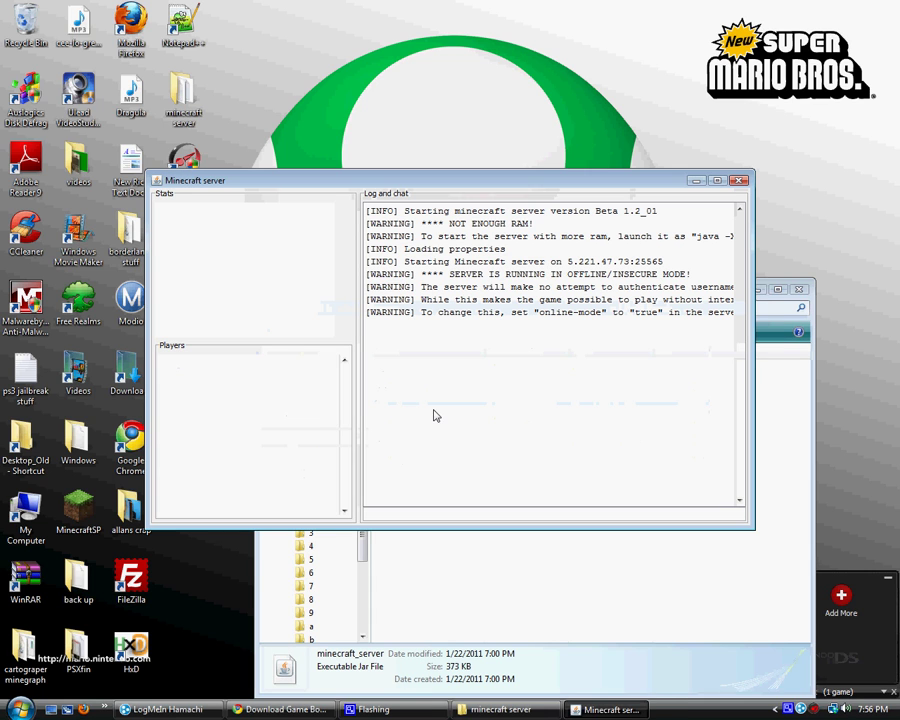
{"action": "left_click", "coordinate": [695, 181]}
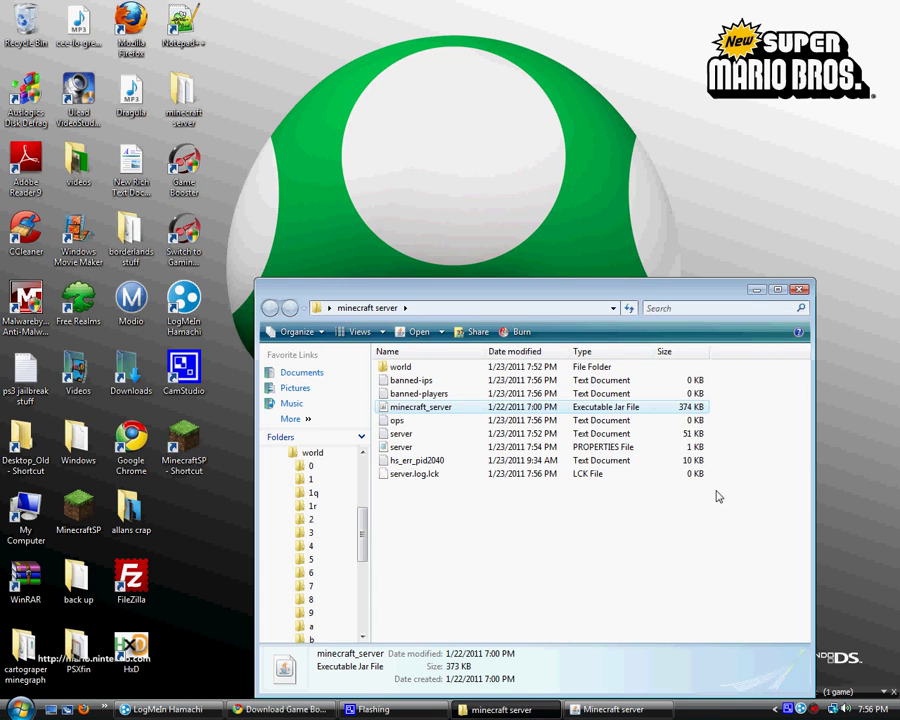
{"action": "left_click", "coordinate": [614, 709]}
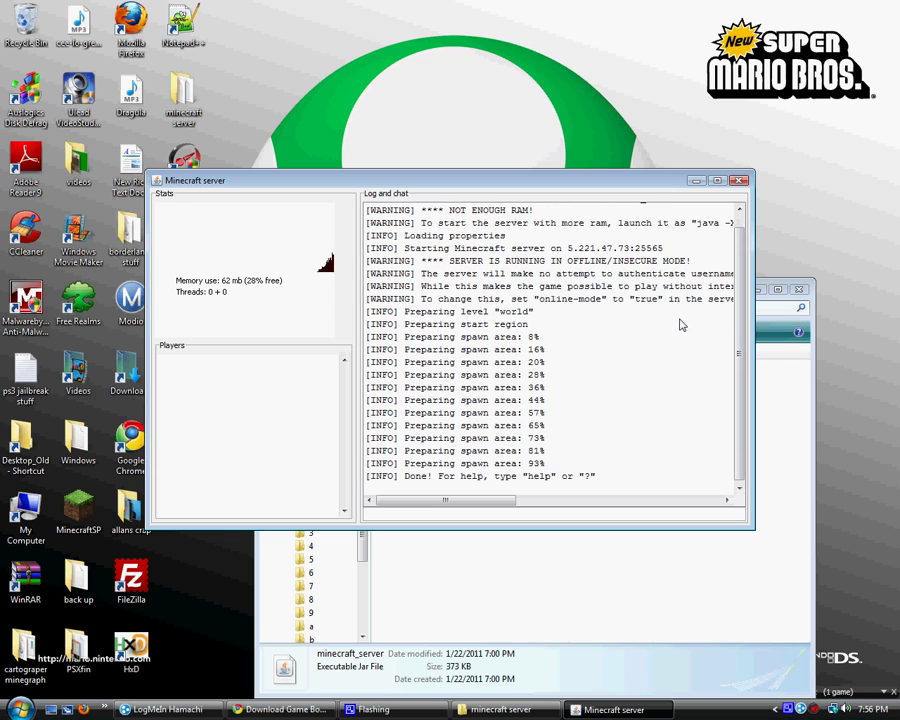
{"action": "left_click", "coordinate": [700, 182]}
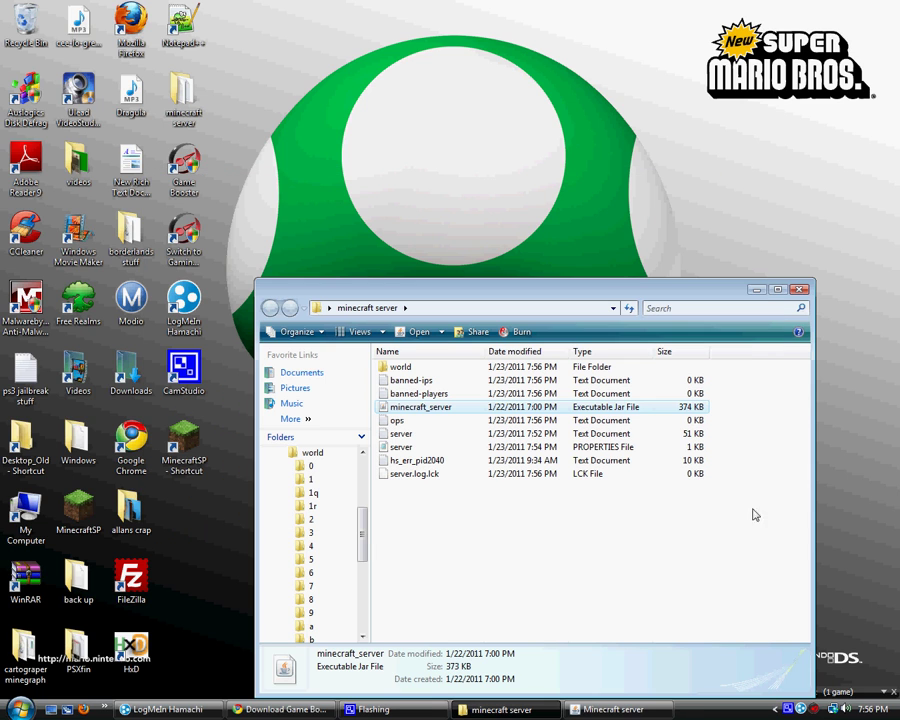
{"action": "left_click", "coordinate": [801, 292]}
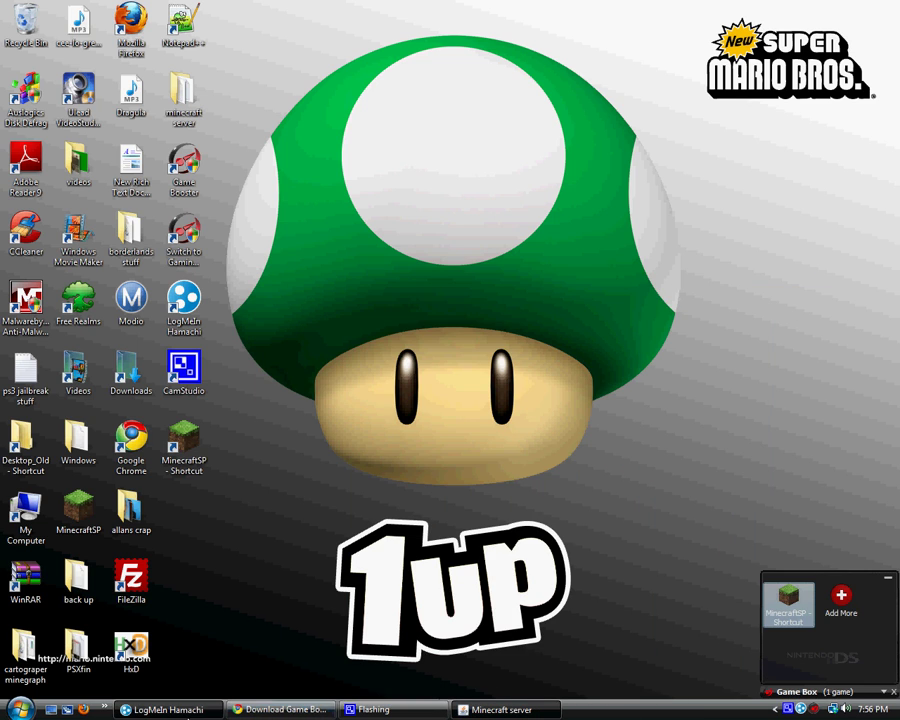
Delete the minecraft457493 network from Hamachi, confirming the deletion
{"action": "left_click", "coordinate": [211, 716]}
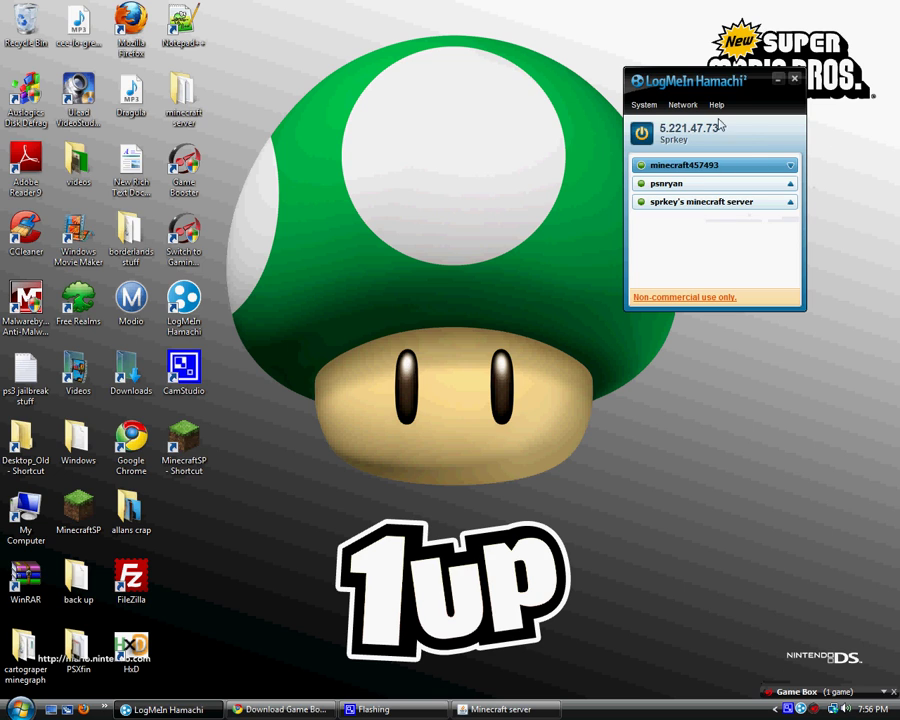
{"action": "right_click", "coordinate": [685, 171]}
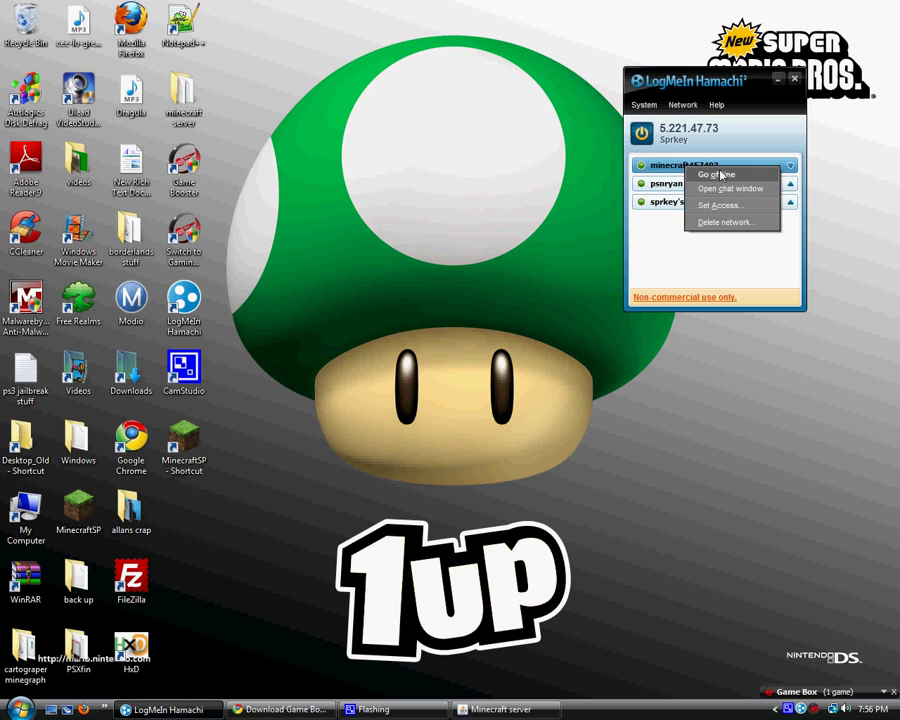
{"action": "left_click", "coordinate": [720, 222]}
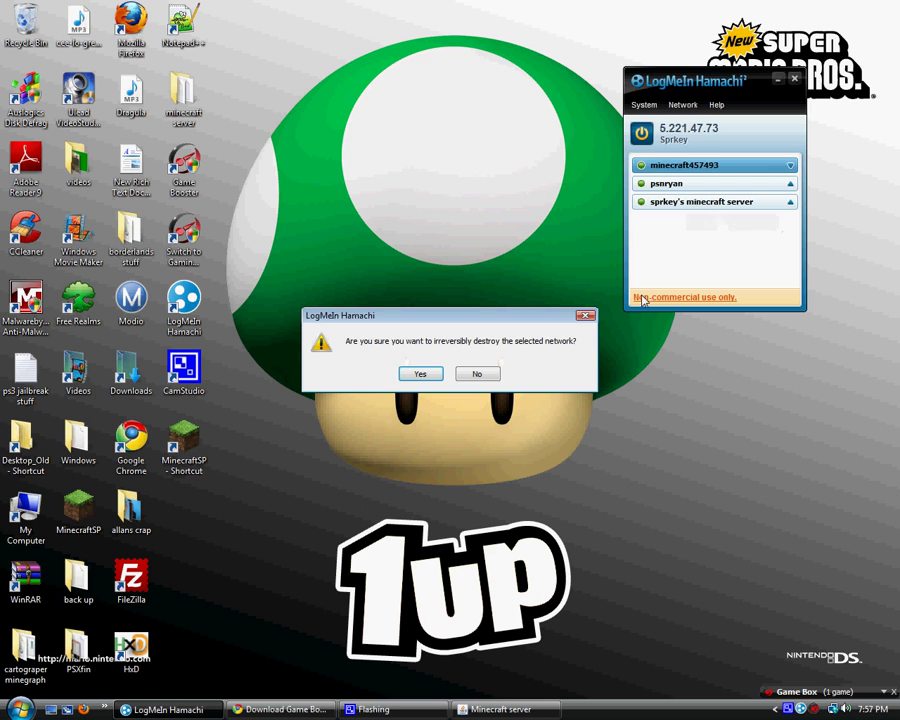
{"action": "left_click", "coordinate": [420, 374]}
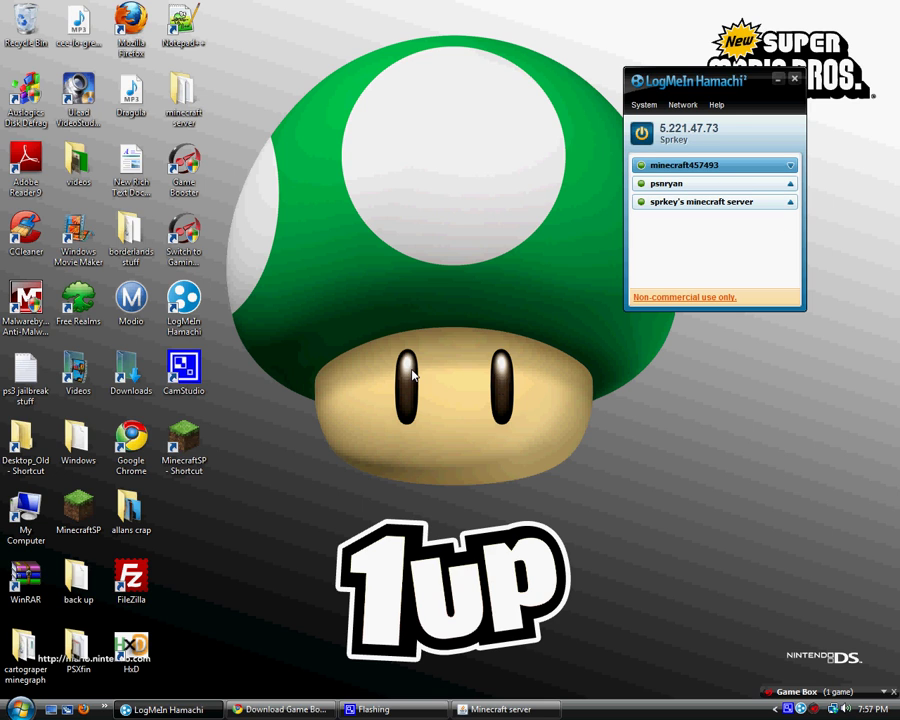
Minimize the Hamachi window to leave the Windows desktop showing
{"action": "left_click", "coordinate": [778, 79]}
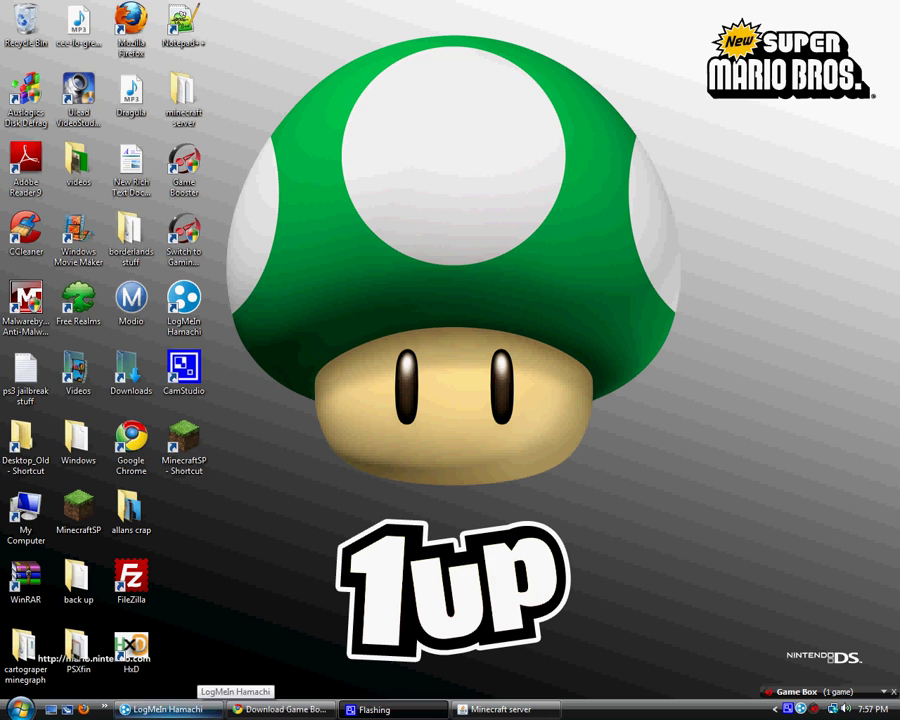
{"action": "left_click", "coordinate": [170, 709]}
{"action": "left_click", "coordinate": [212, 711]}
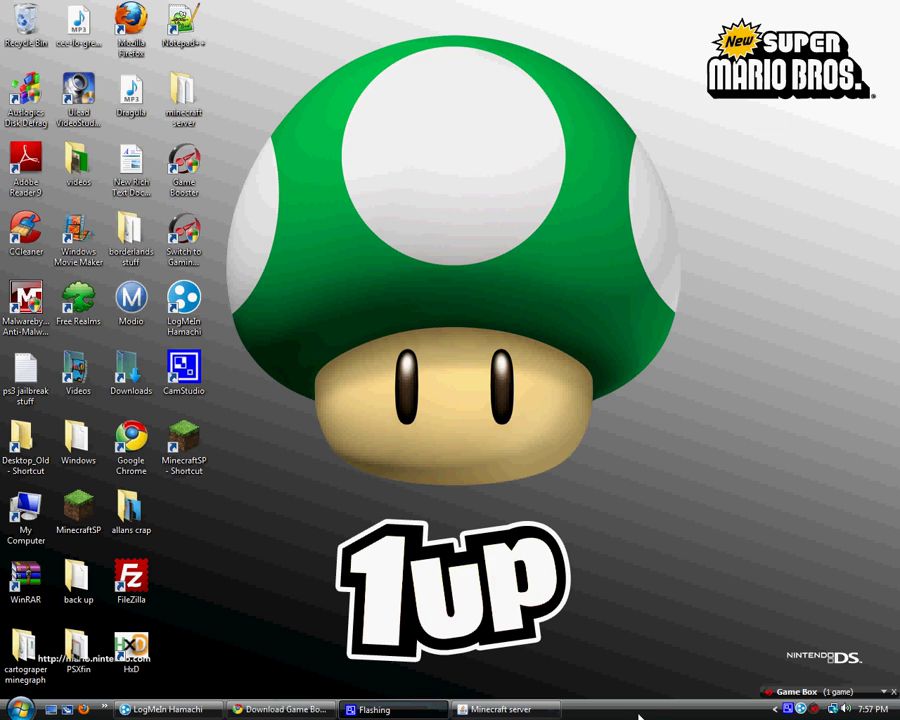
{"action": "left_click", "coordinate": [841, 694]}
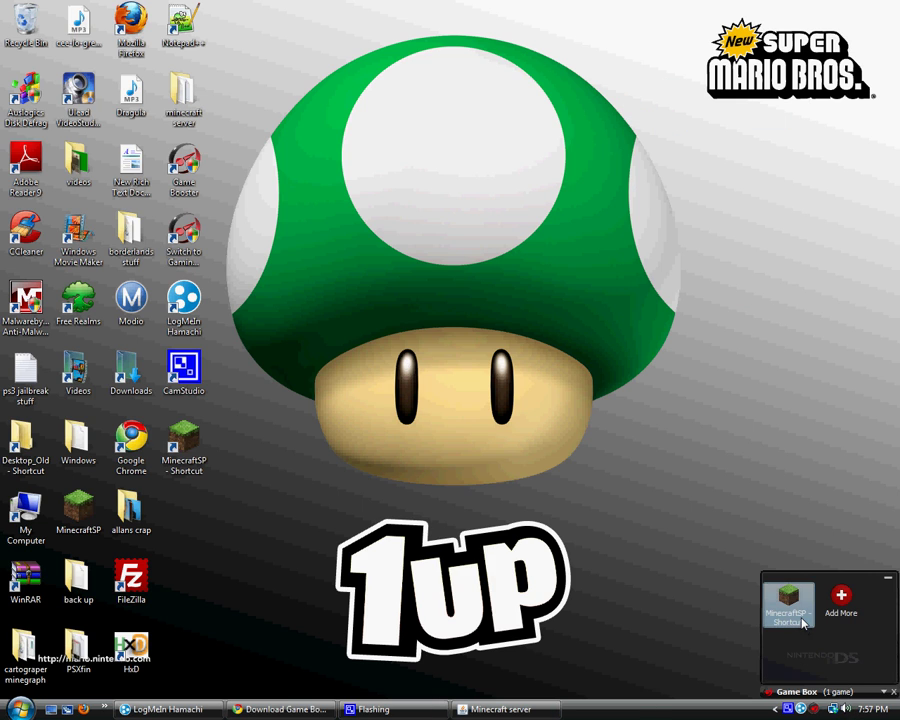
{"action": "right_click", "coordinate": [800, 710]}
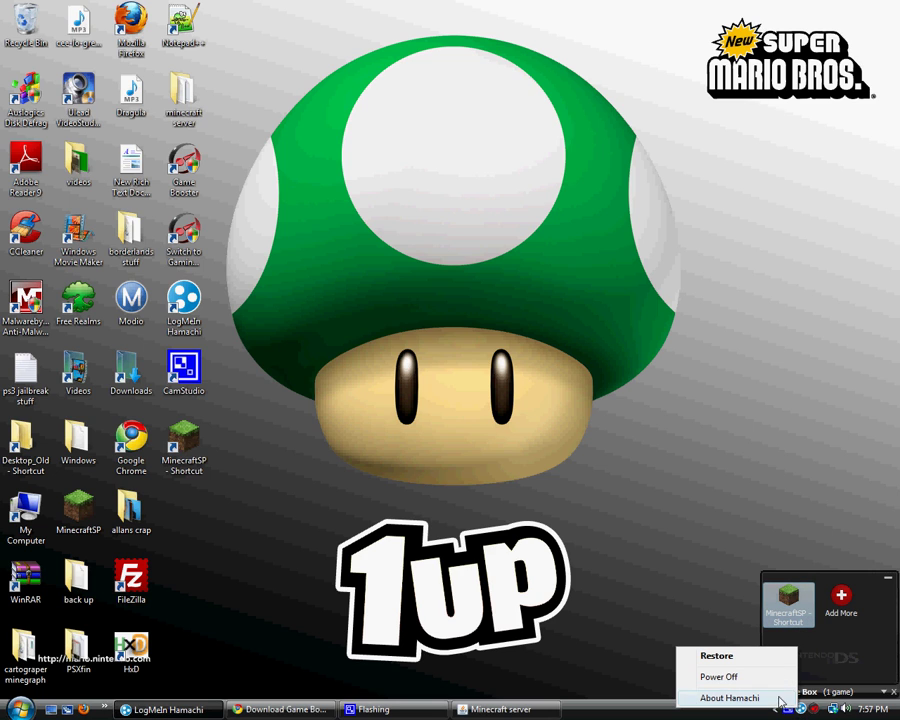
{"action": "left_click", "coordinate": [800, 711]}
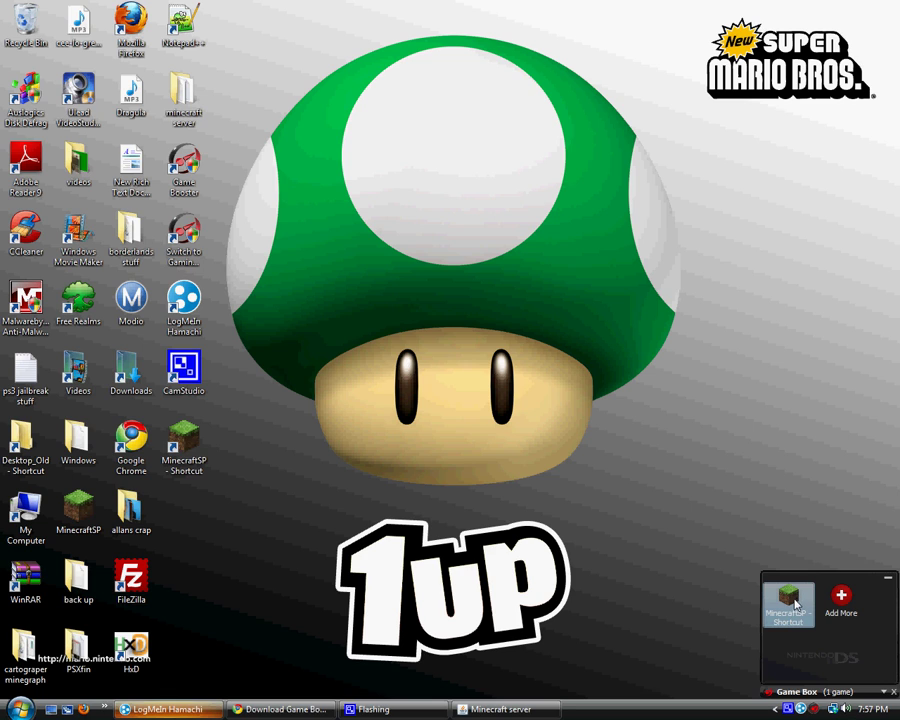
{"action": "left_click", "coordinate": [170, 709]}
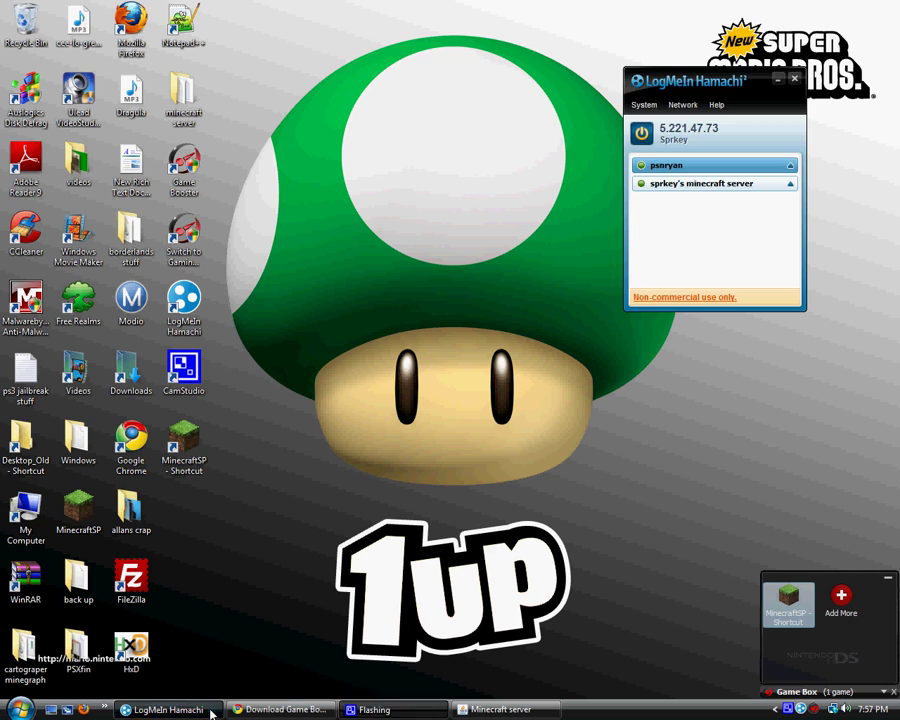
{"action": "left_click", "coordinate": [209, 711]}
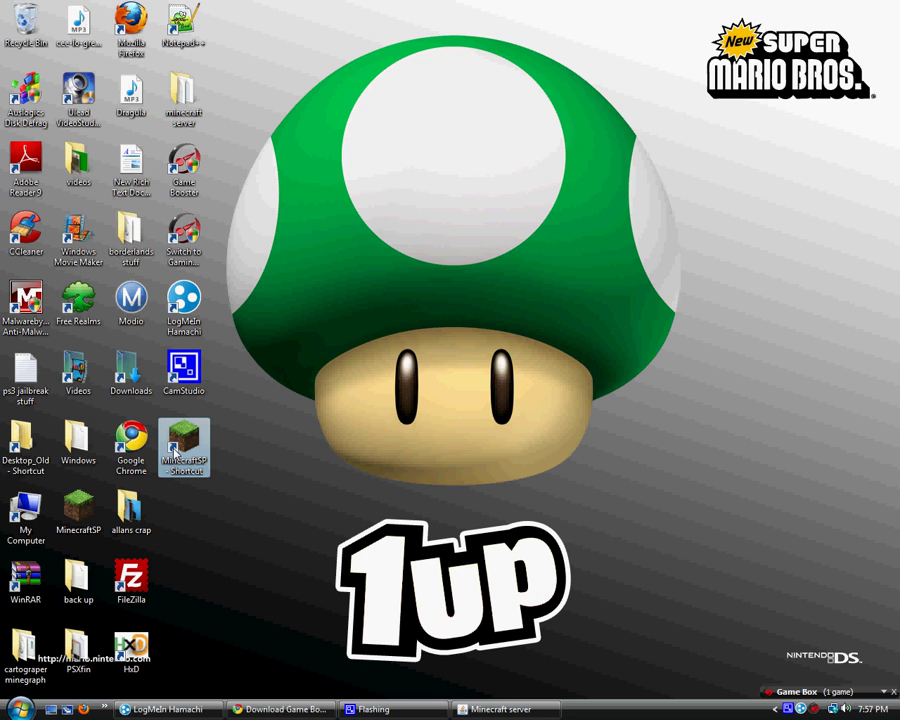
Launch Minecraft Beta 1.2_02 from MinecraftSP and join the multiplayer server at 5.221.47.73
{"action": "double_click", "coordinate": [177, 450]}
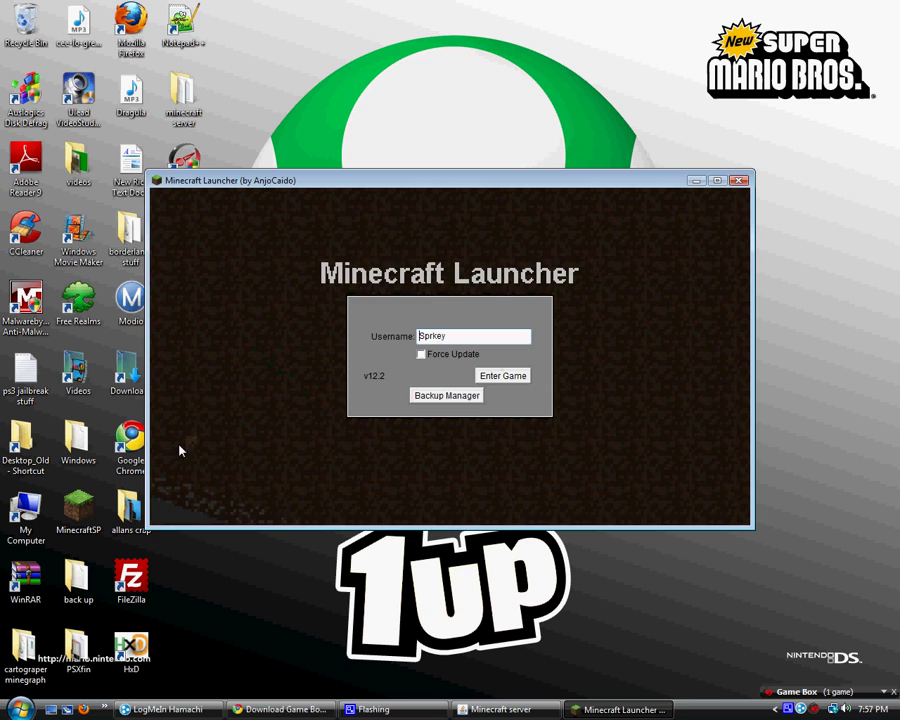
{"action": "left_click", "coordinate": [502, 377]}
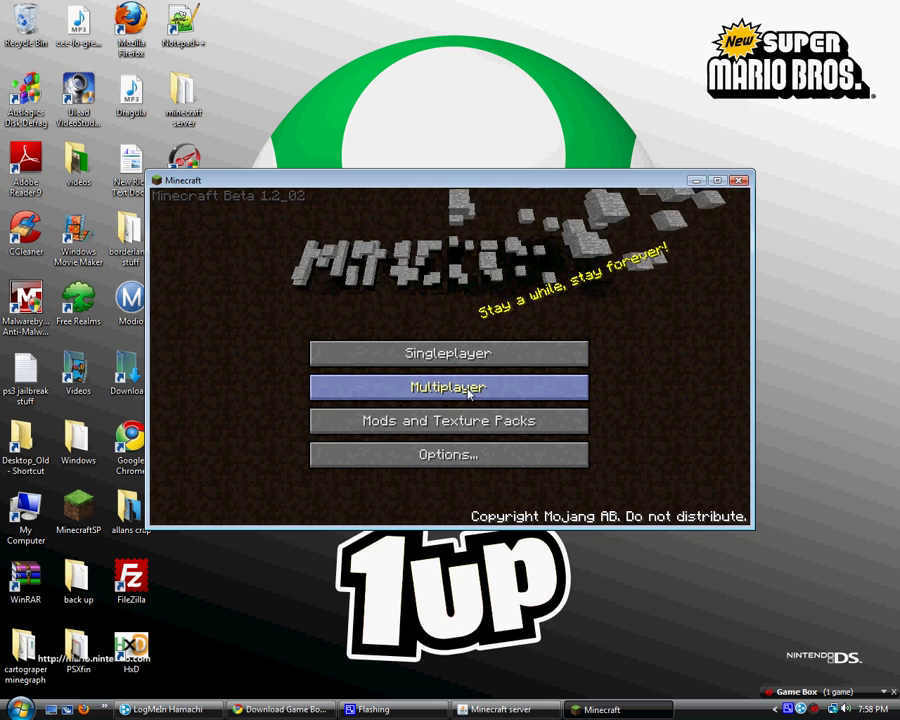
{"action": "left_click", "coordinate": [403, 384]}
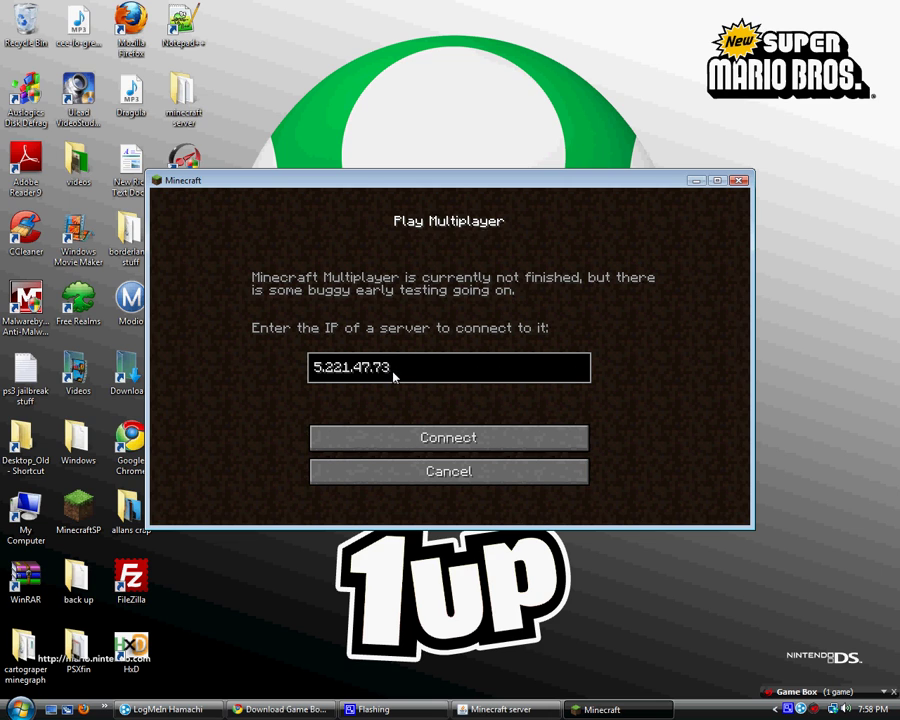
{"action": "left_click", "coordinate": [427, 438]}
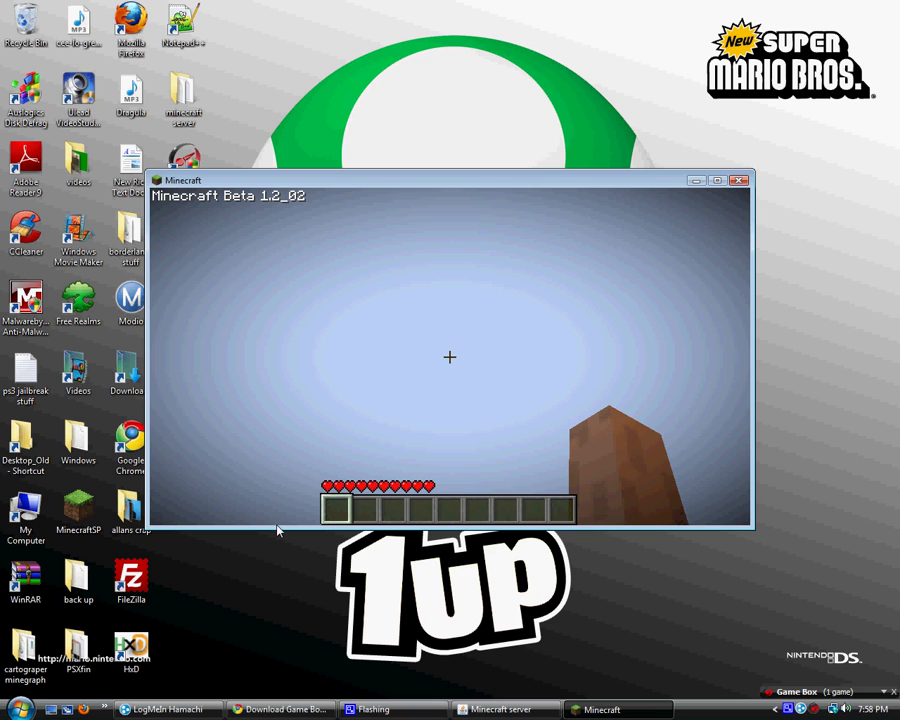
Take control of the player and walk down into the flooded cave
{"action": "left_click", "coordinate": [745, 292]}
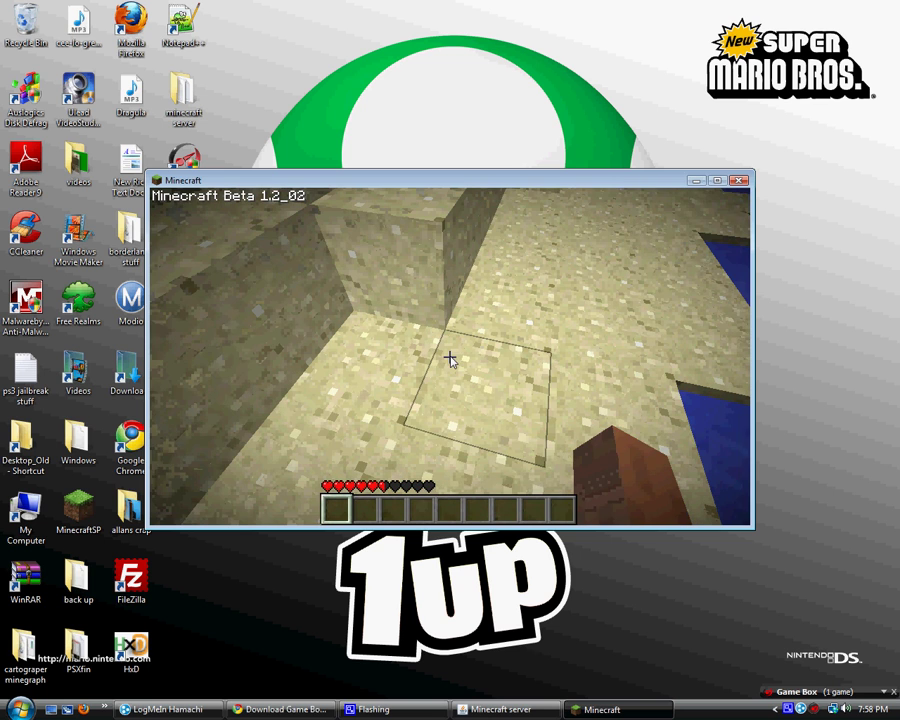
{"action": "mouse_move", "coordinate": [451, 362]}
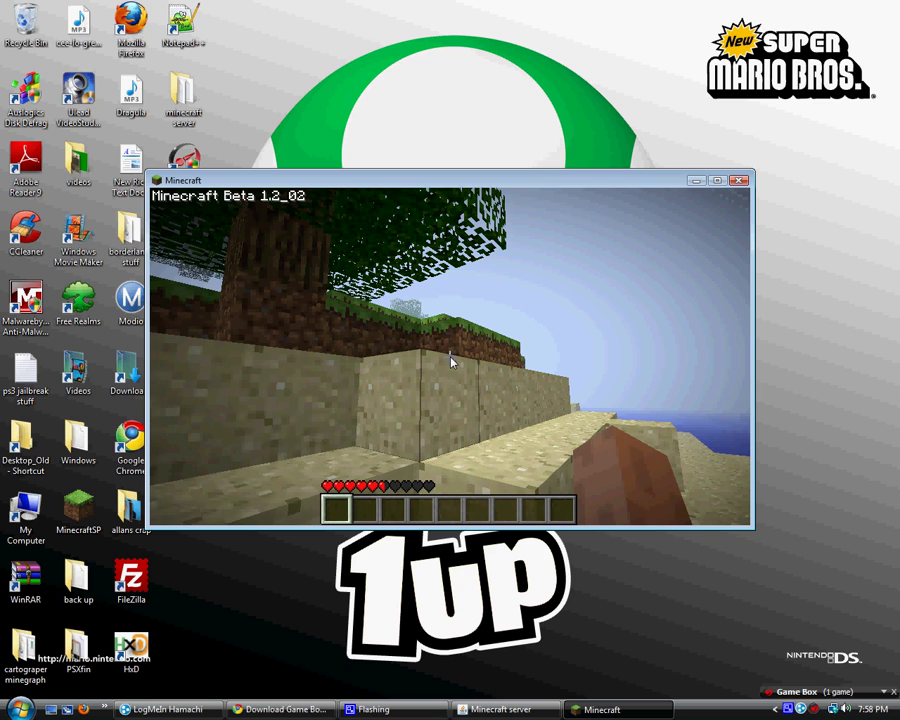
{"action": "mouse_move", "coordinate": [524, 407]}
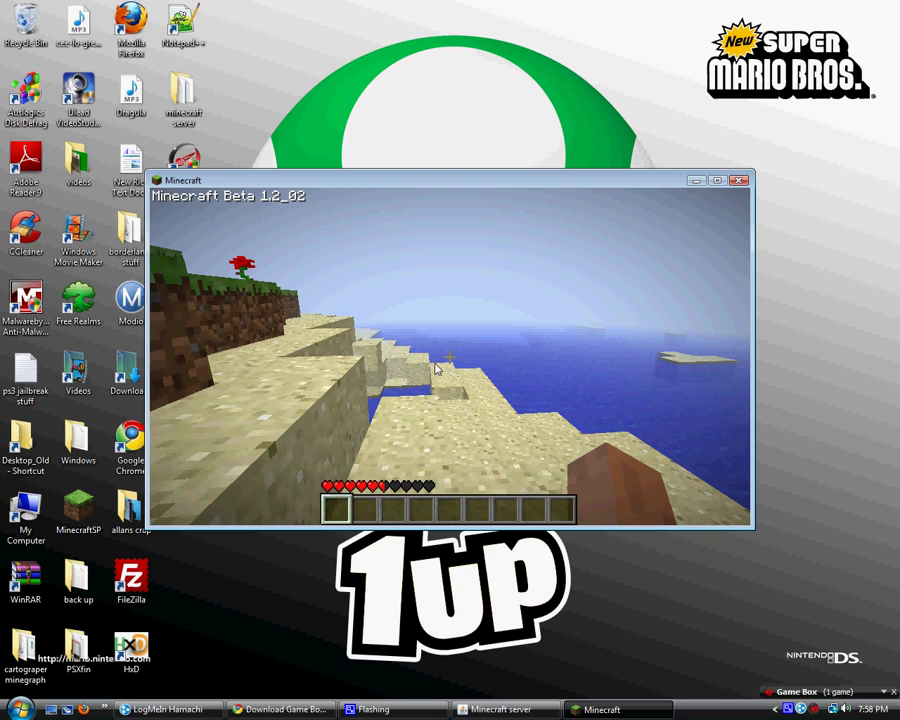
{"action": "key", "text": "w"}
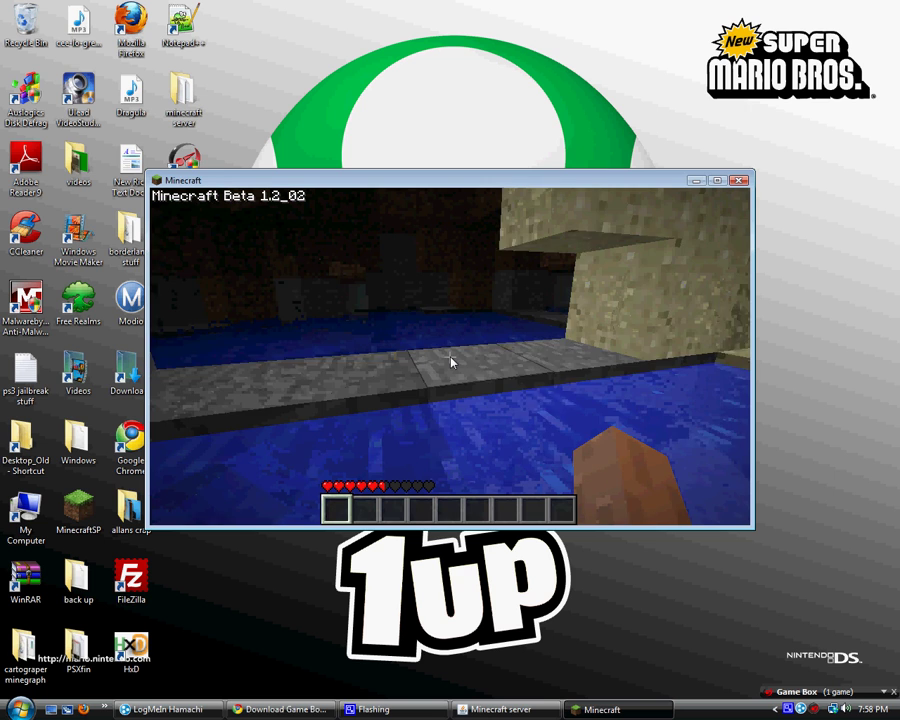
Look around the sandy shoreline, then pause the game to show the Game menu
{"action": "mouse_move", "coordinate": [511, 352]}
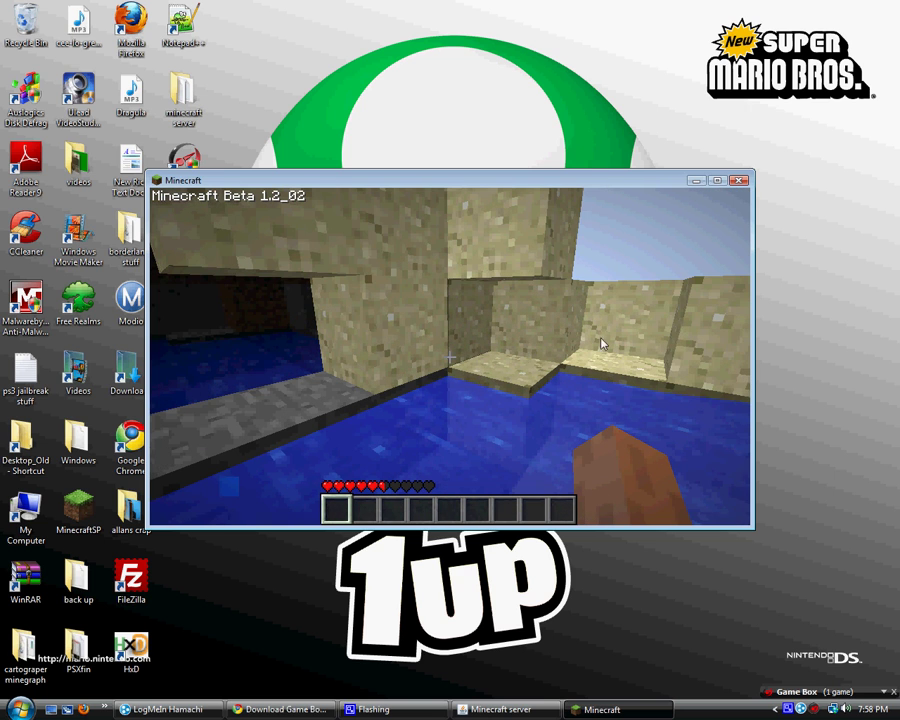
{"action": "mouse_move", "coordinate": [368, 397]}
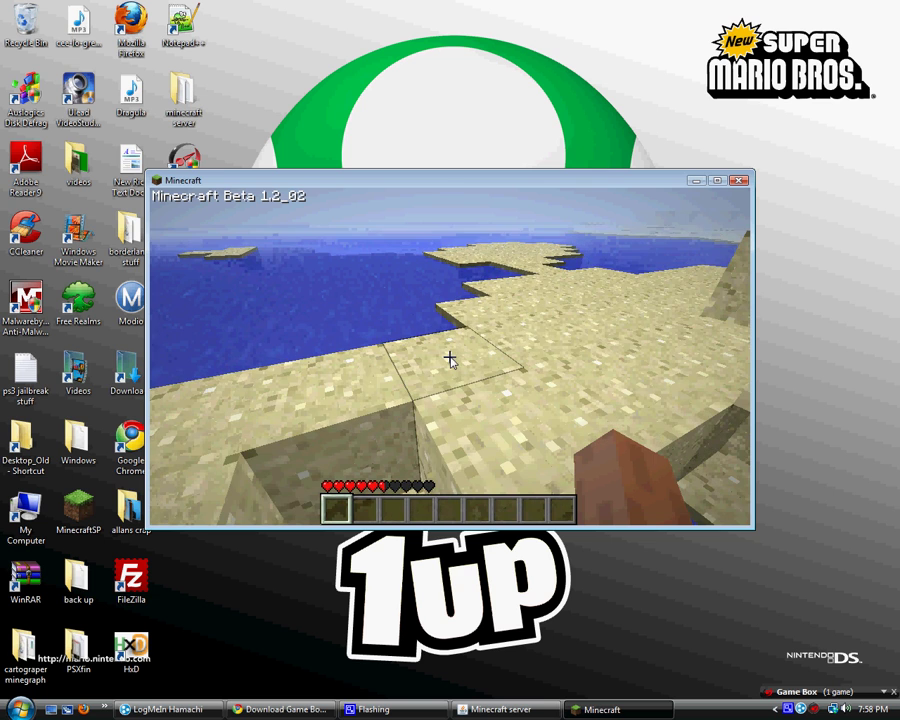
{"action": "mouse_move", "coordinate": [585, 341]}
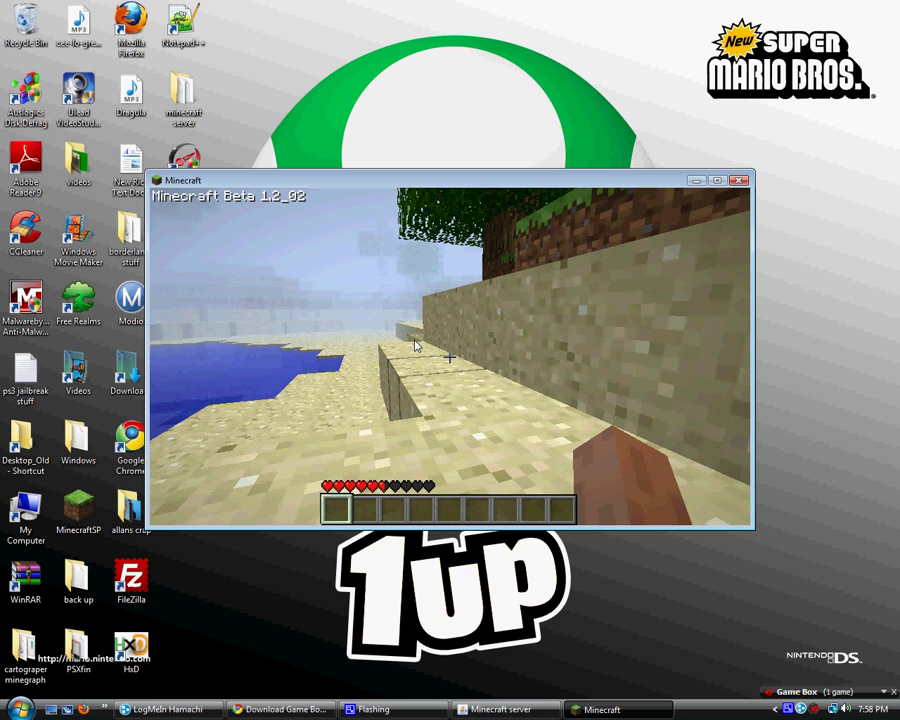
{"action": "key", "text": "Escape"}
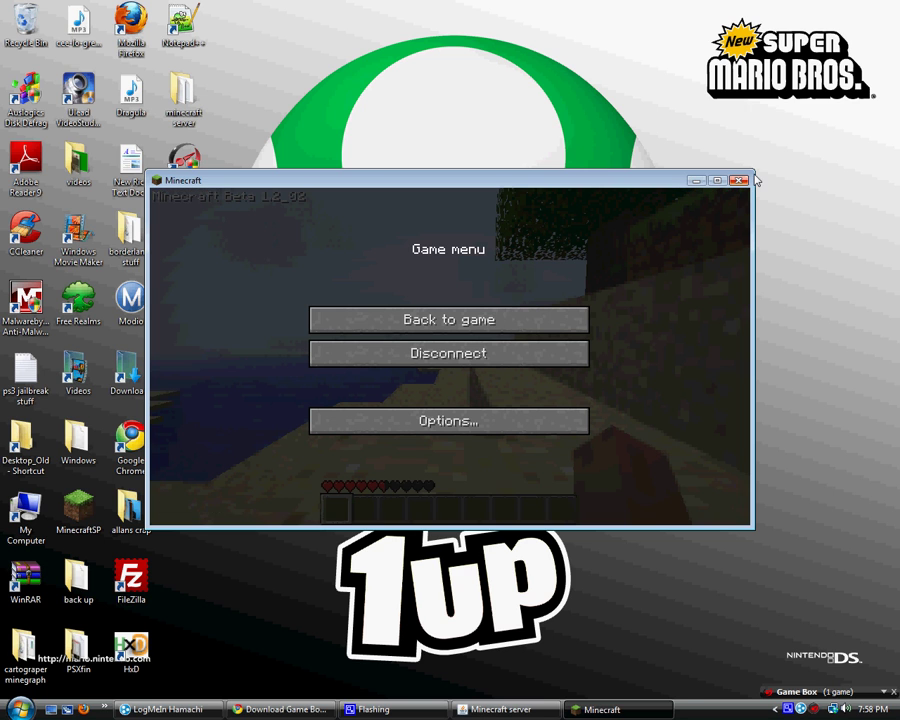